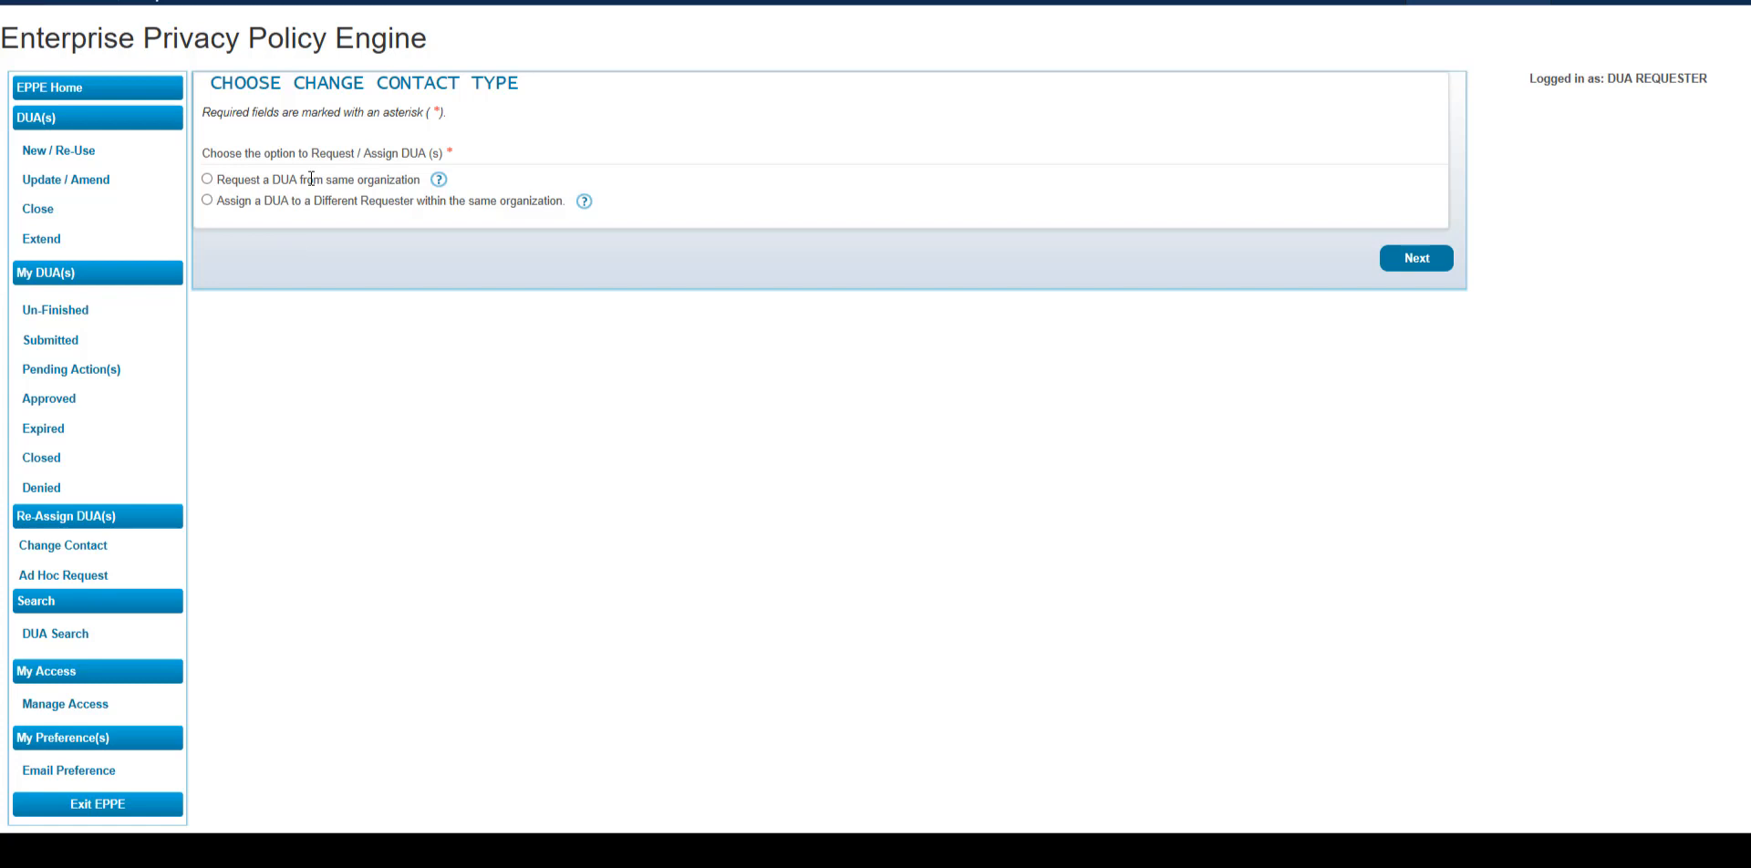
# - Start a change contact request for a DUA from the same organization and acknowledge the ownership message
pyautogui.click(207, 180)
pyautogui.click(1419, 265)
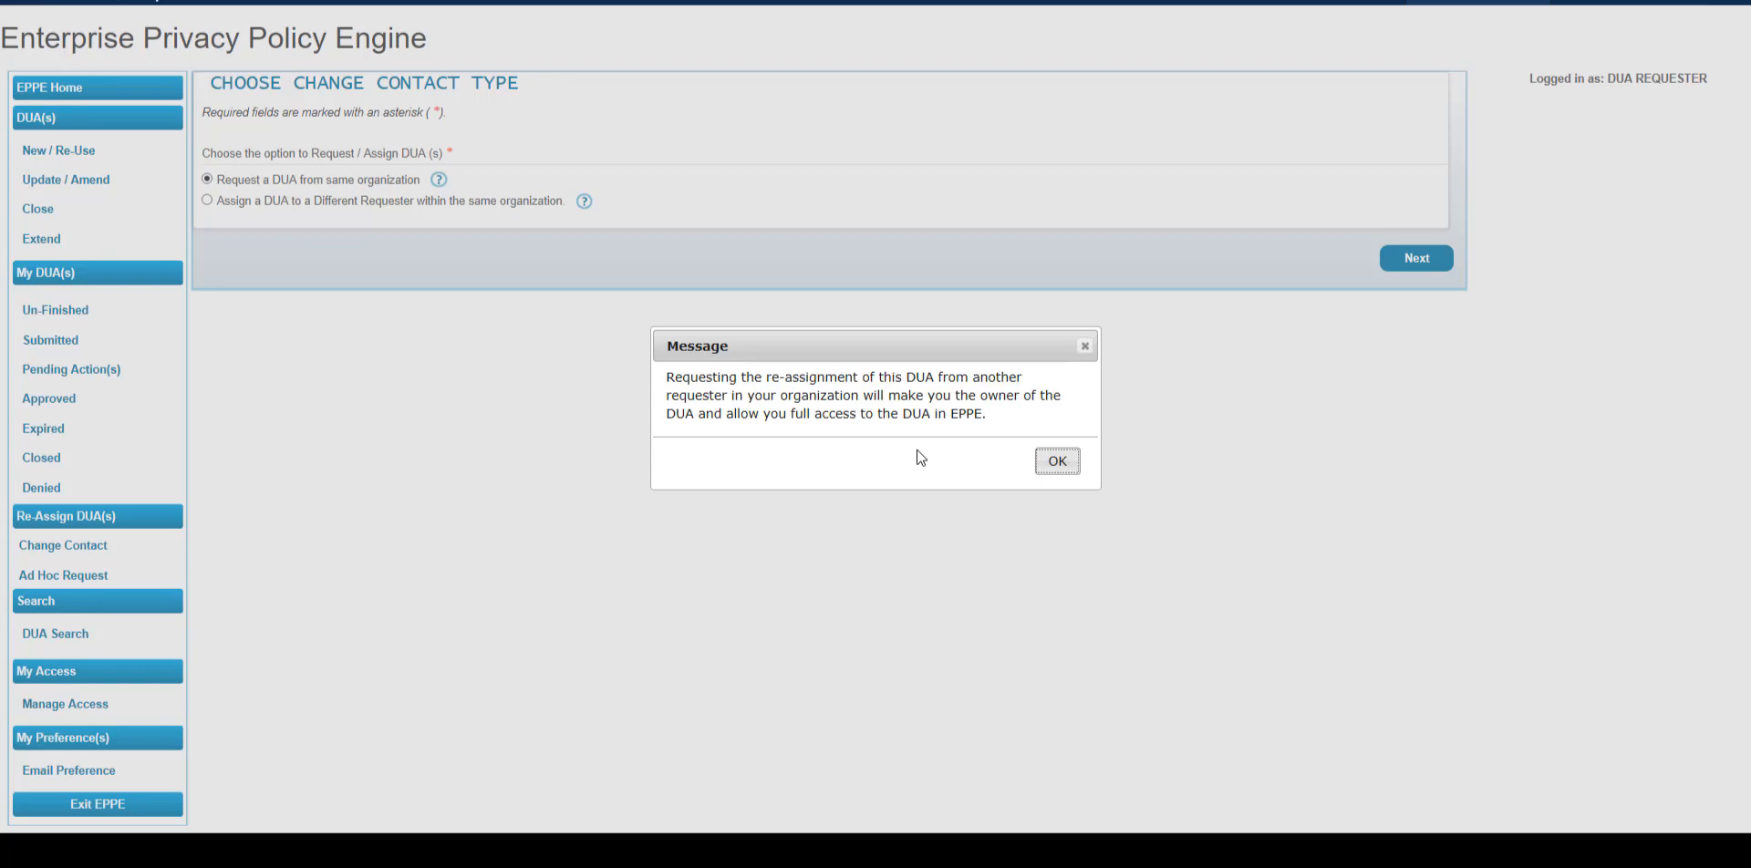
pyautogui.click(1056, 463)
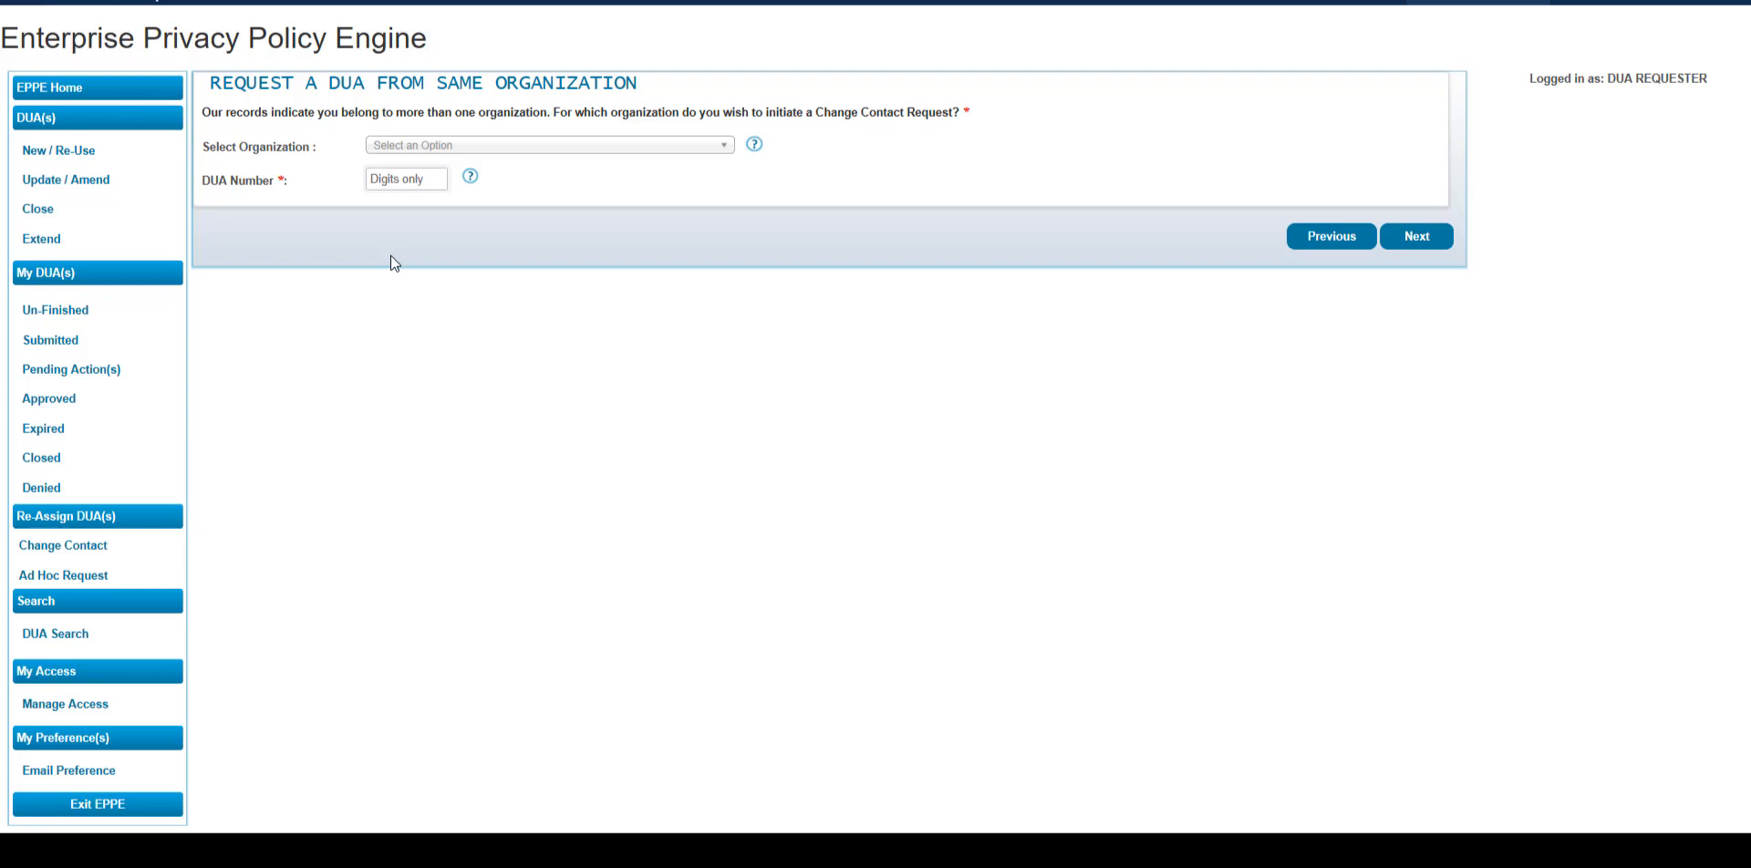
# - Choose Demonstration Organization 1, enter DUA number 53423, and continue to the document upload
pyautogui.click(459, 149)
pyautogui.click(451, 189)
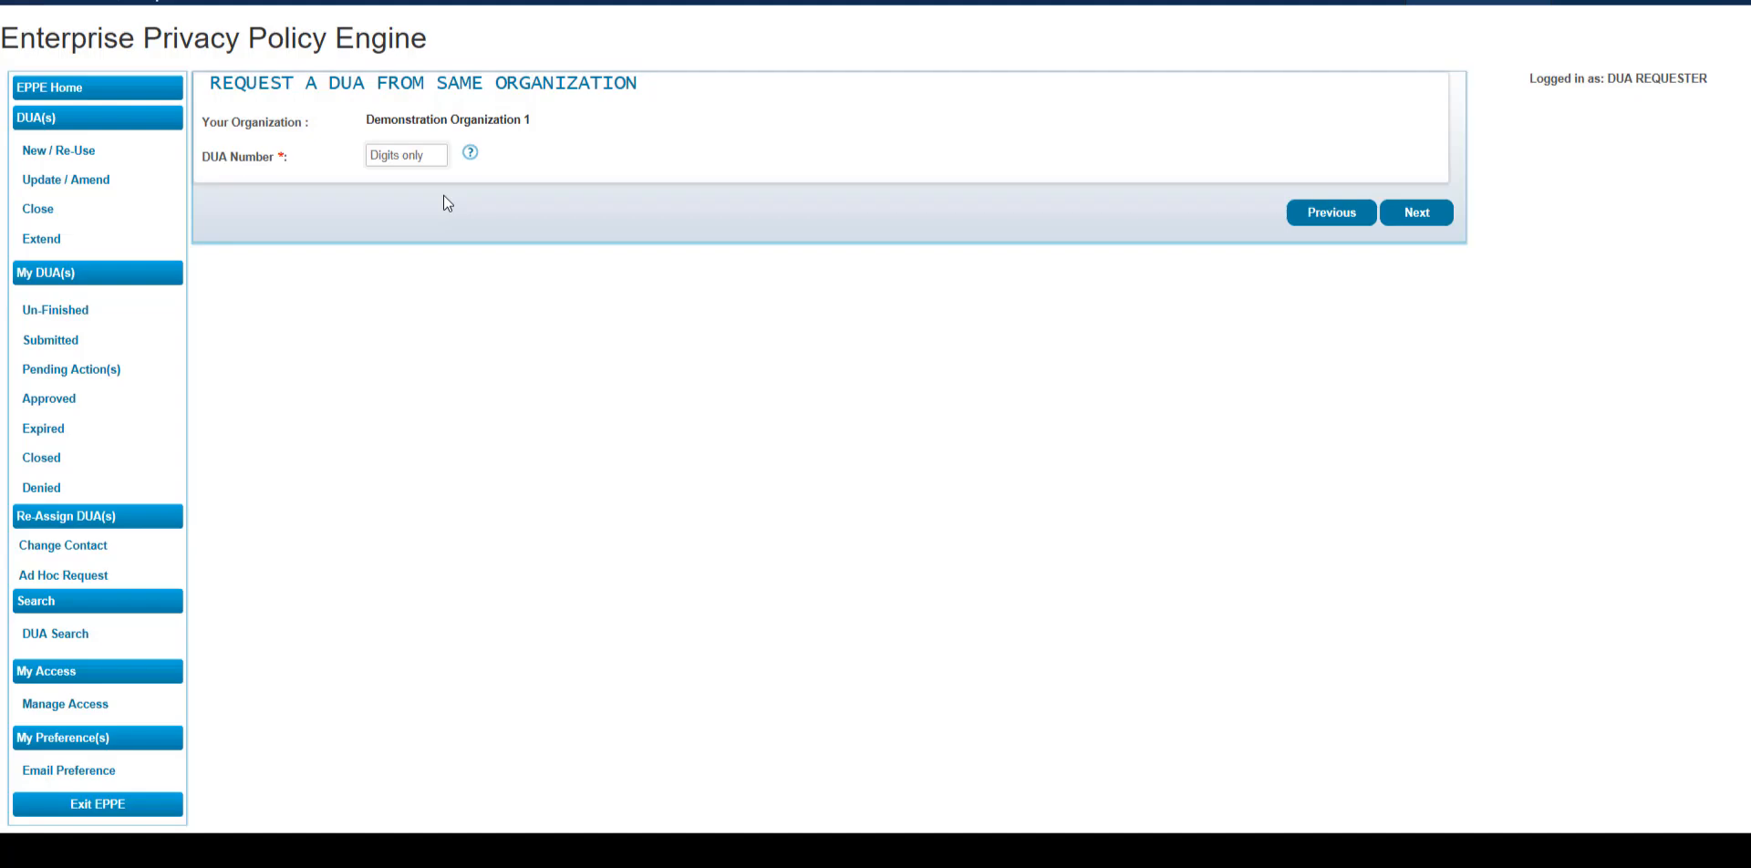
pyautogui.click(416, 159)
pyautogui.write('53423')
pyautogui.click(1400, 223)
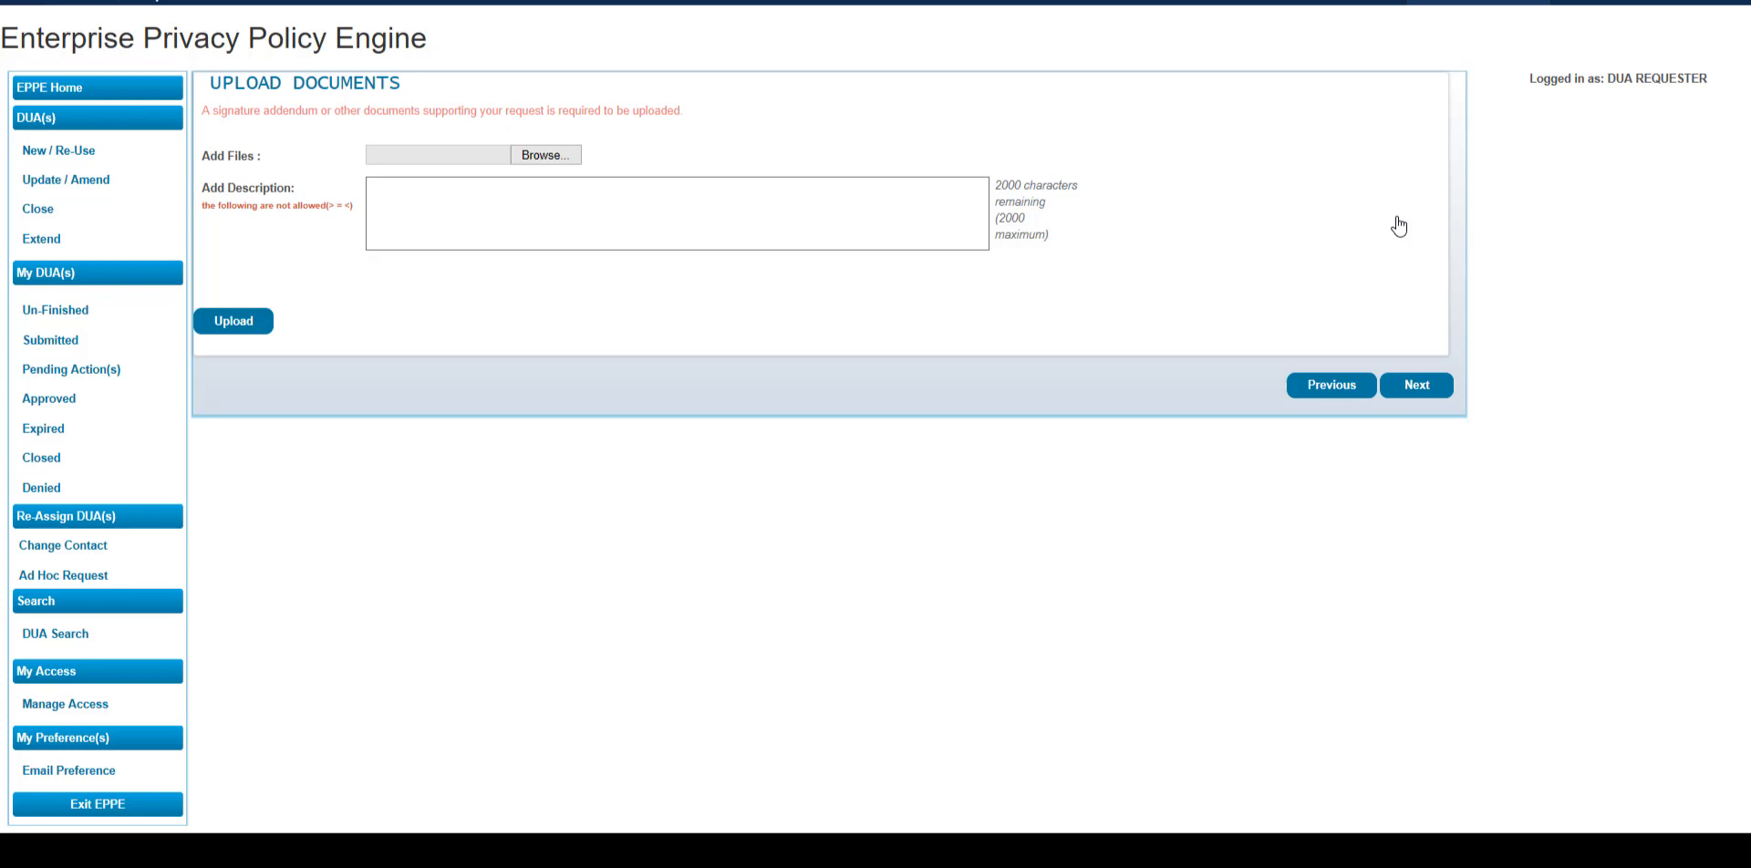
# - Enter the supporting document's description as "This Addendum form is to change the Requester to me."
pyautogui.click(508, 199)
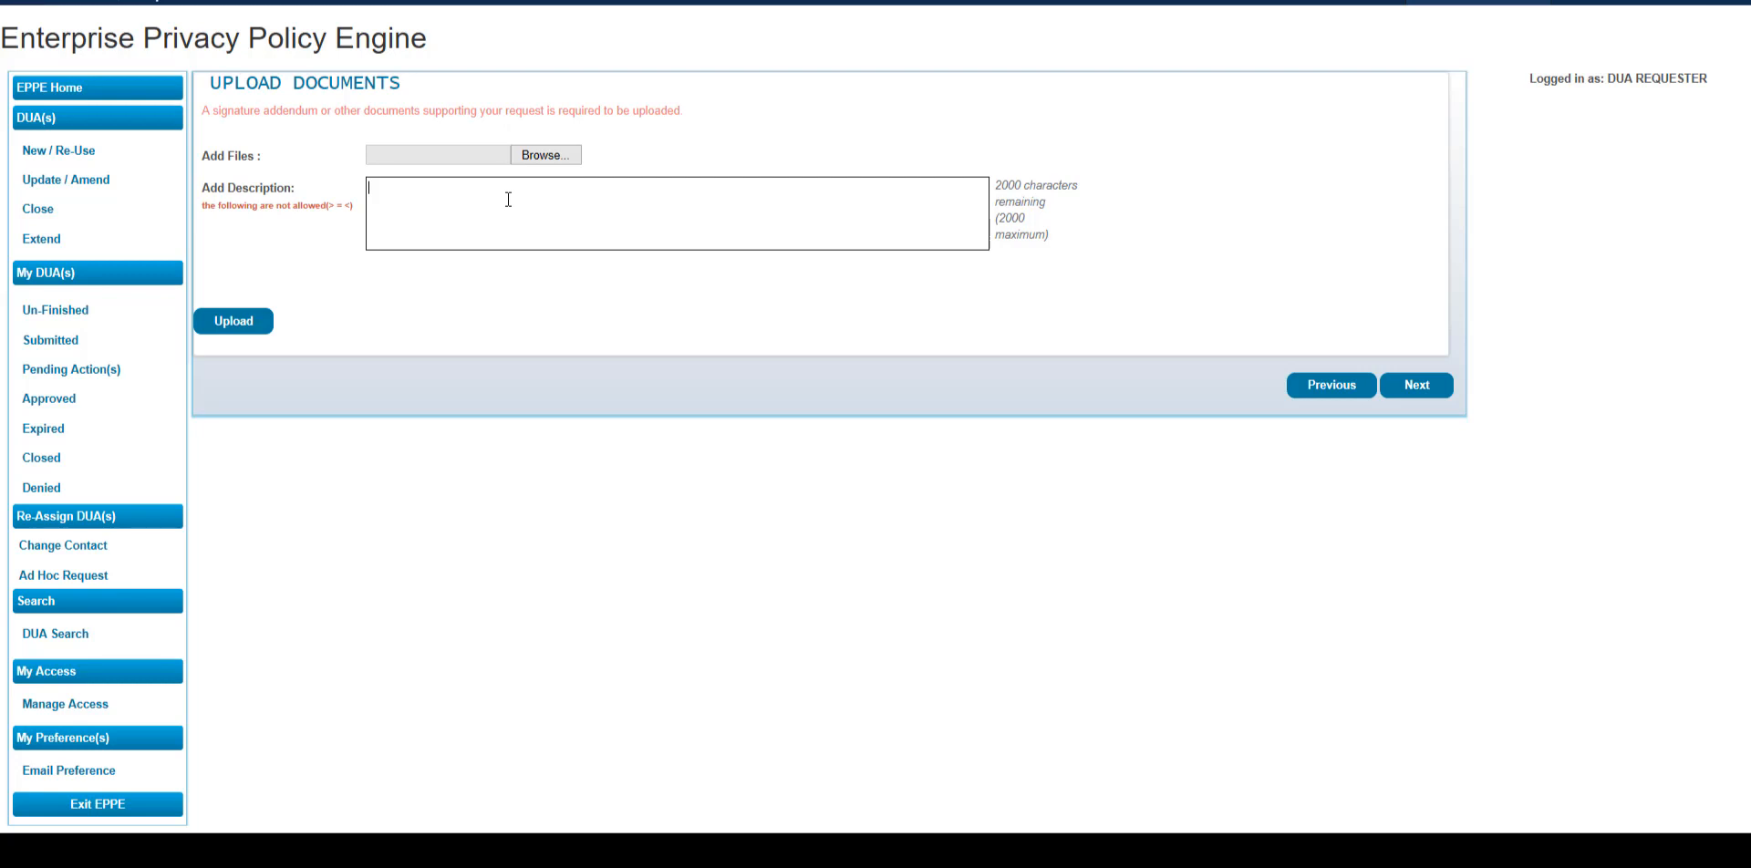
pyautogui.write('This Addendum form is th')
pyautogui.press('BackSpace')
pyautogui.write('o change the ')
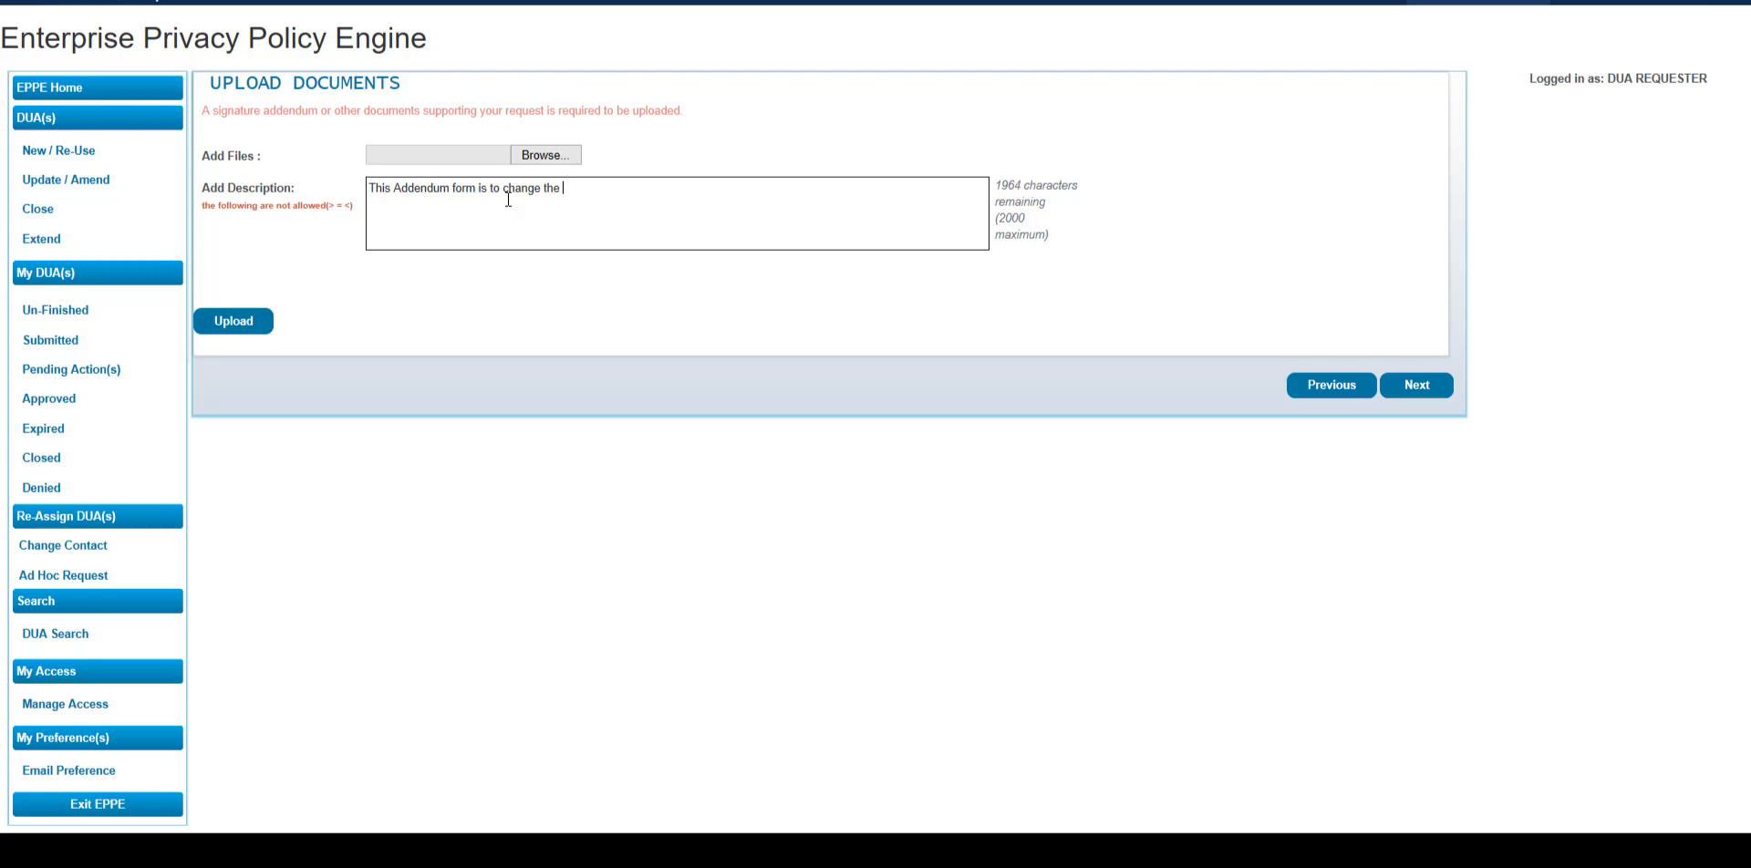
pyautogui.write('Requester to me.')
# - Upload the Signature_Addendum_Sample PDF as the supporting document and submit the re-assignment request
pyautogui.click(541, 157)
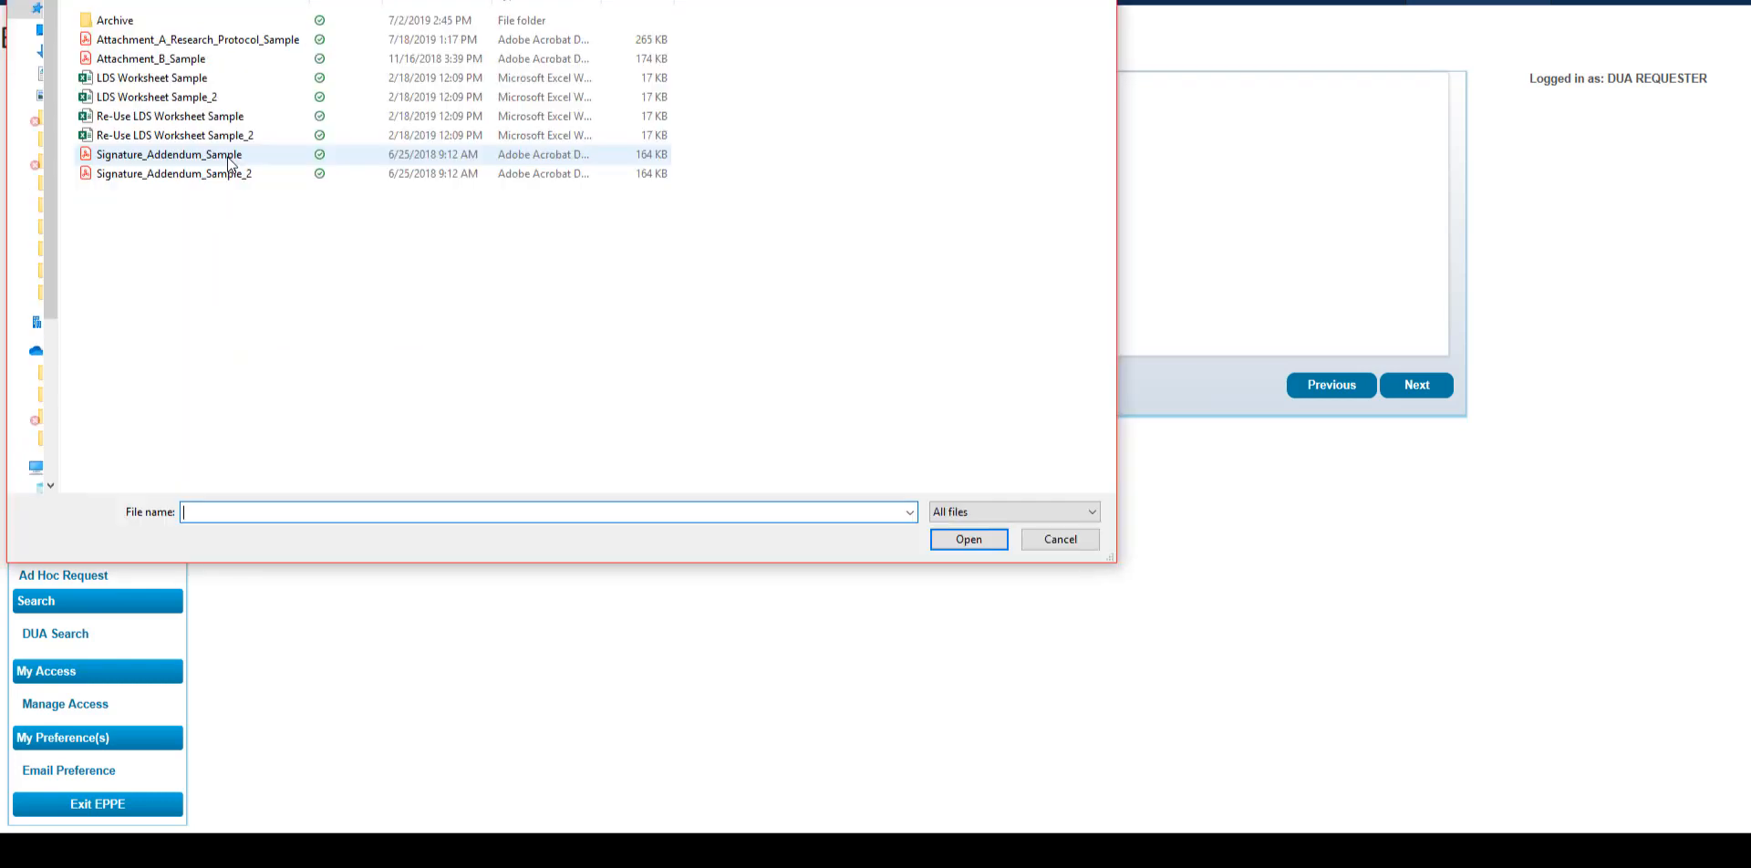
pyautogui.doubleClick(230, 157)
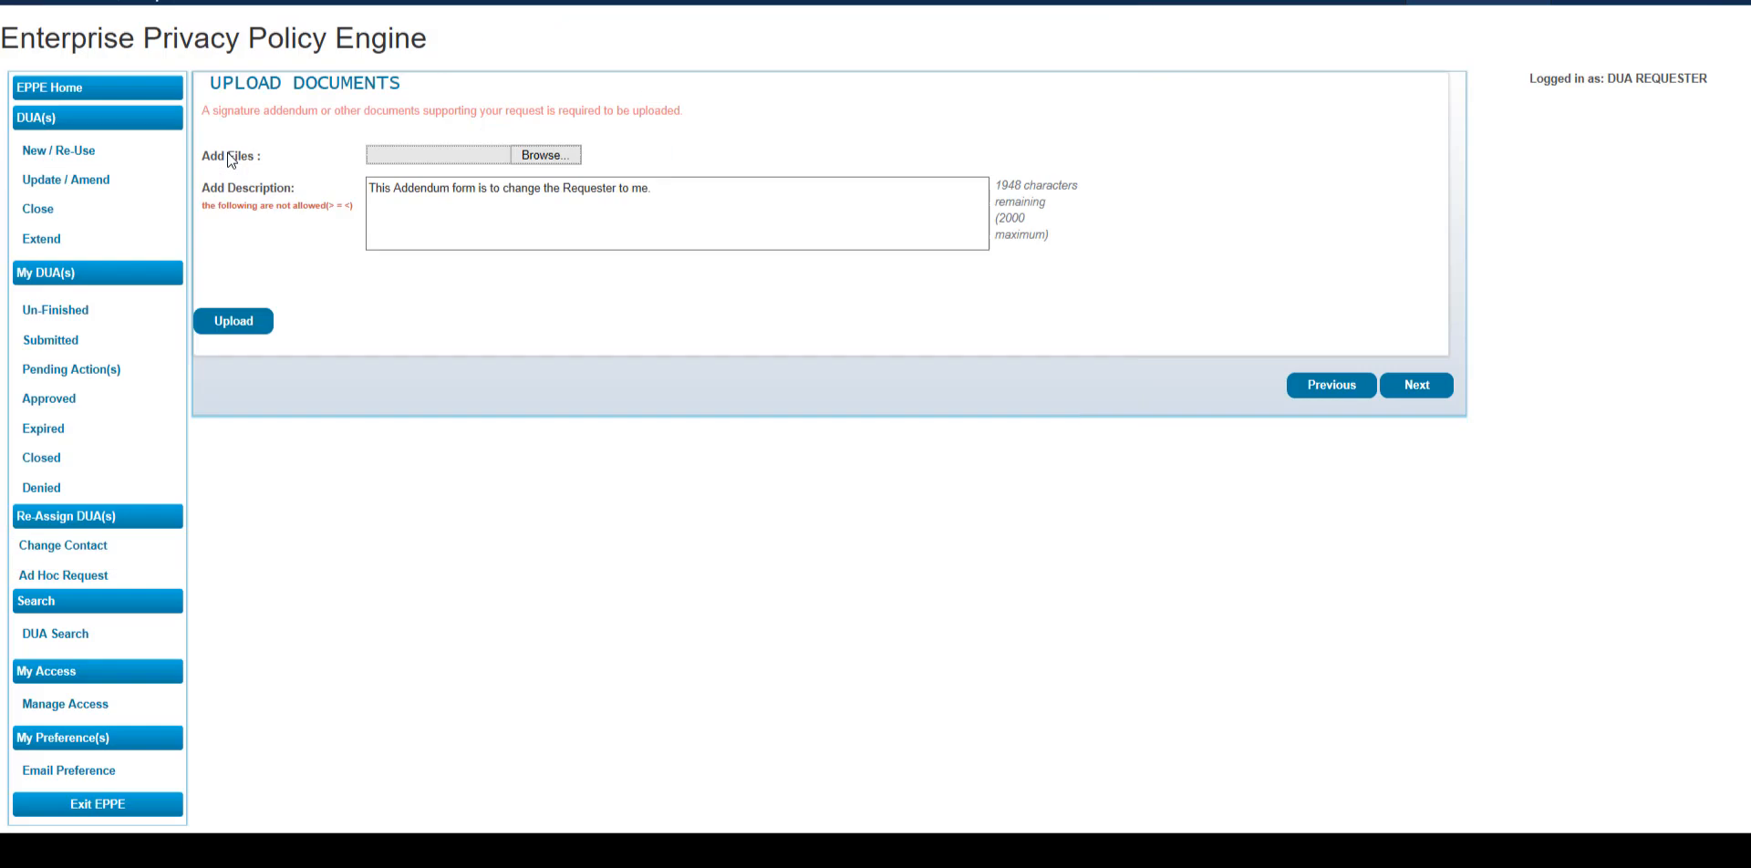
pyautogui.click(233, 322)
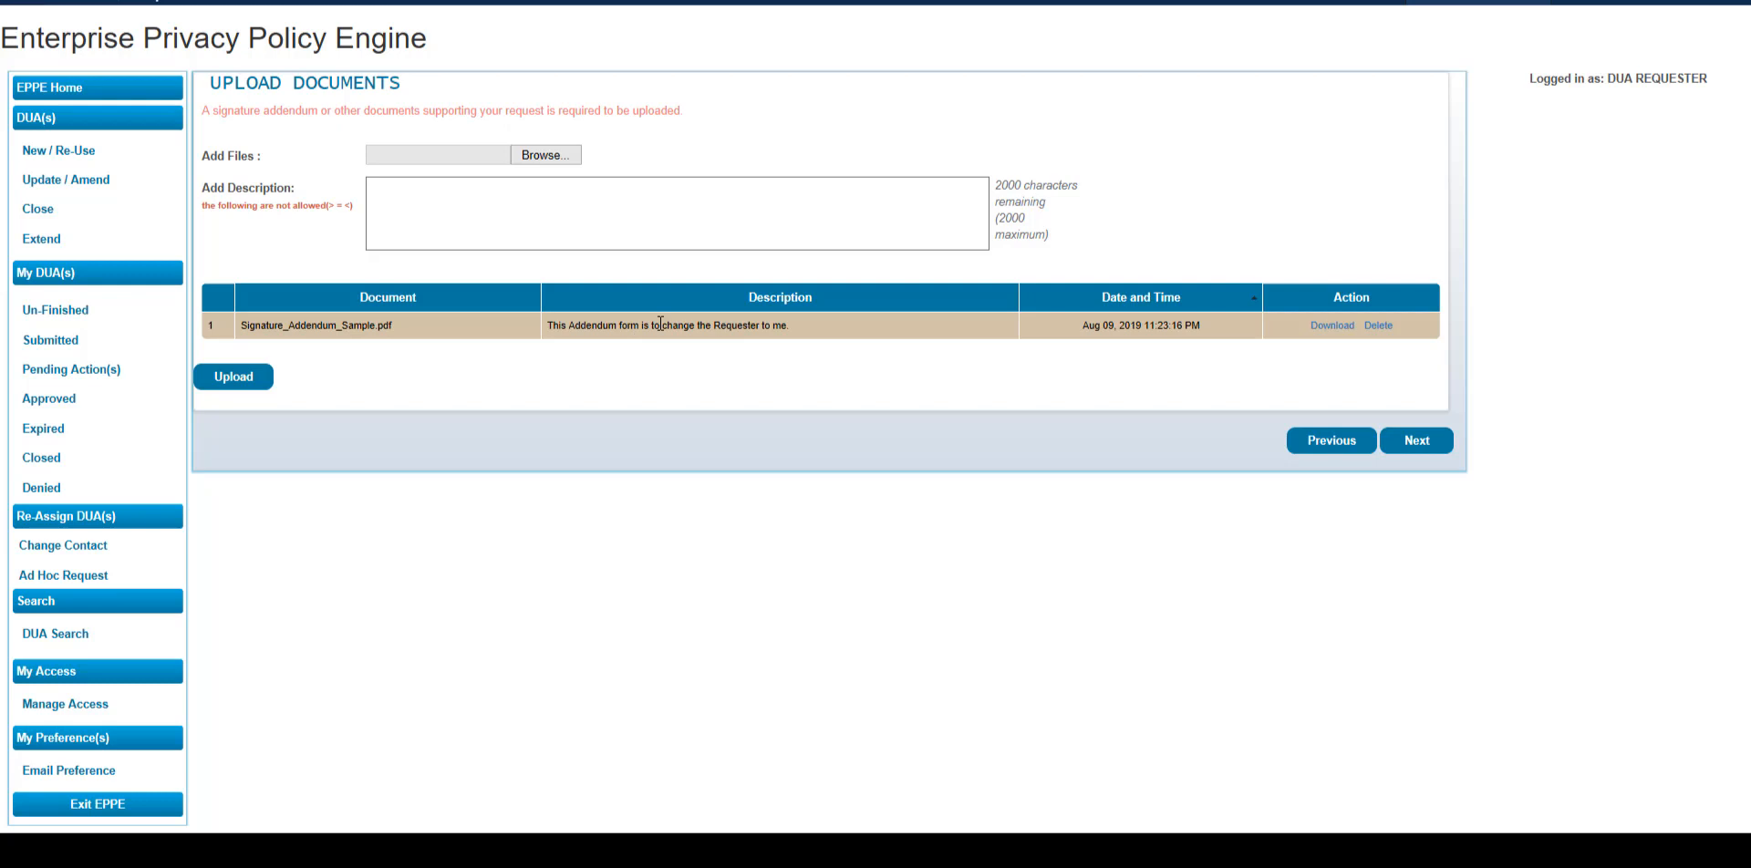
pyautogui.click(1419, 445)
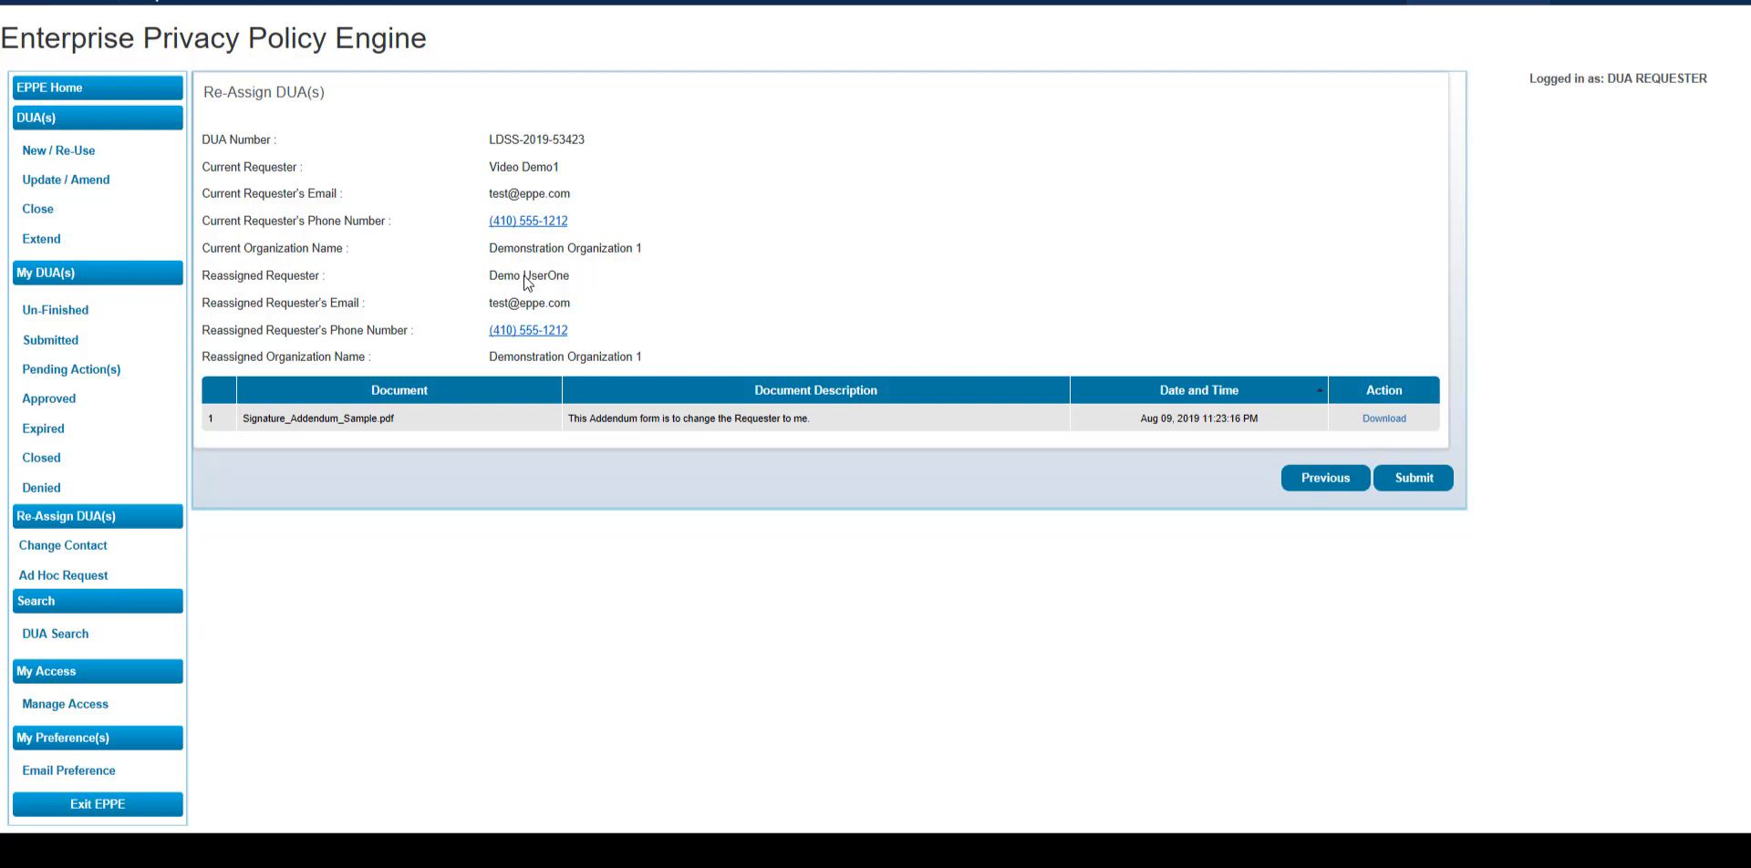
pyautogui.click(1404, 484)
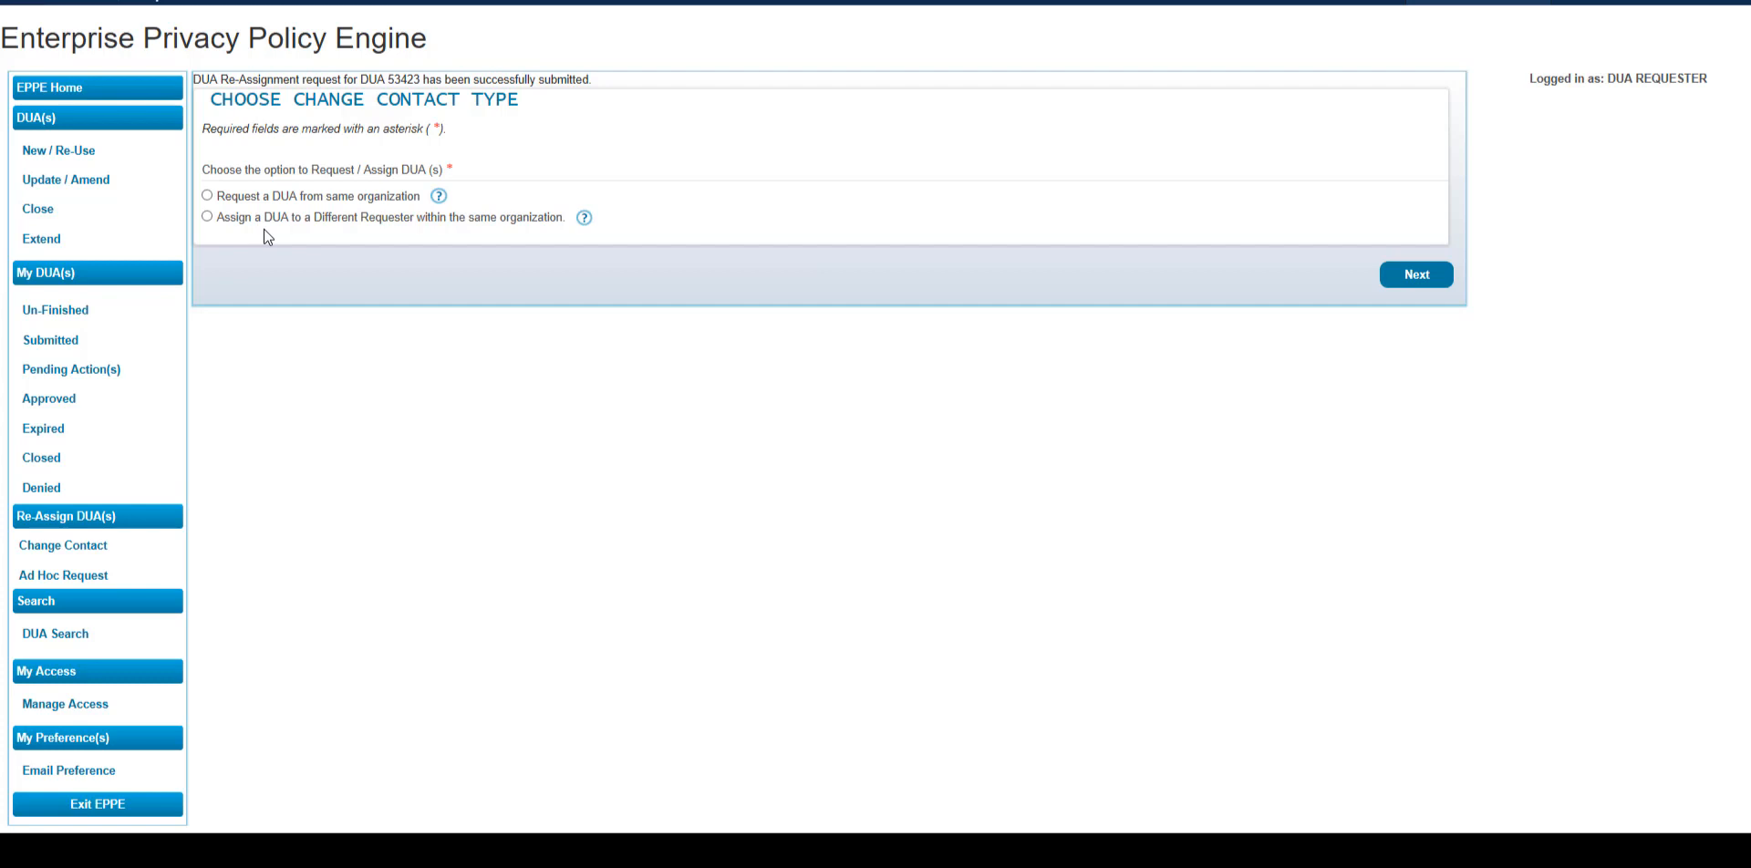
# - Start assigning a DUA to a different requester within the same organization, choosing Demonstration Organization 2
pyautogui.click(208, 217)
pyautogui.click(1417, 282)
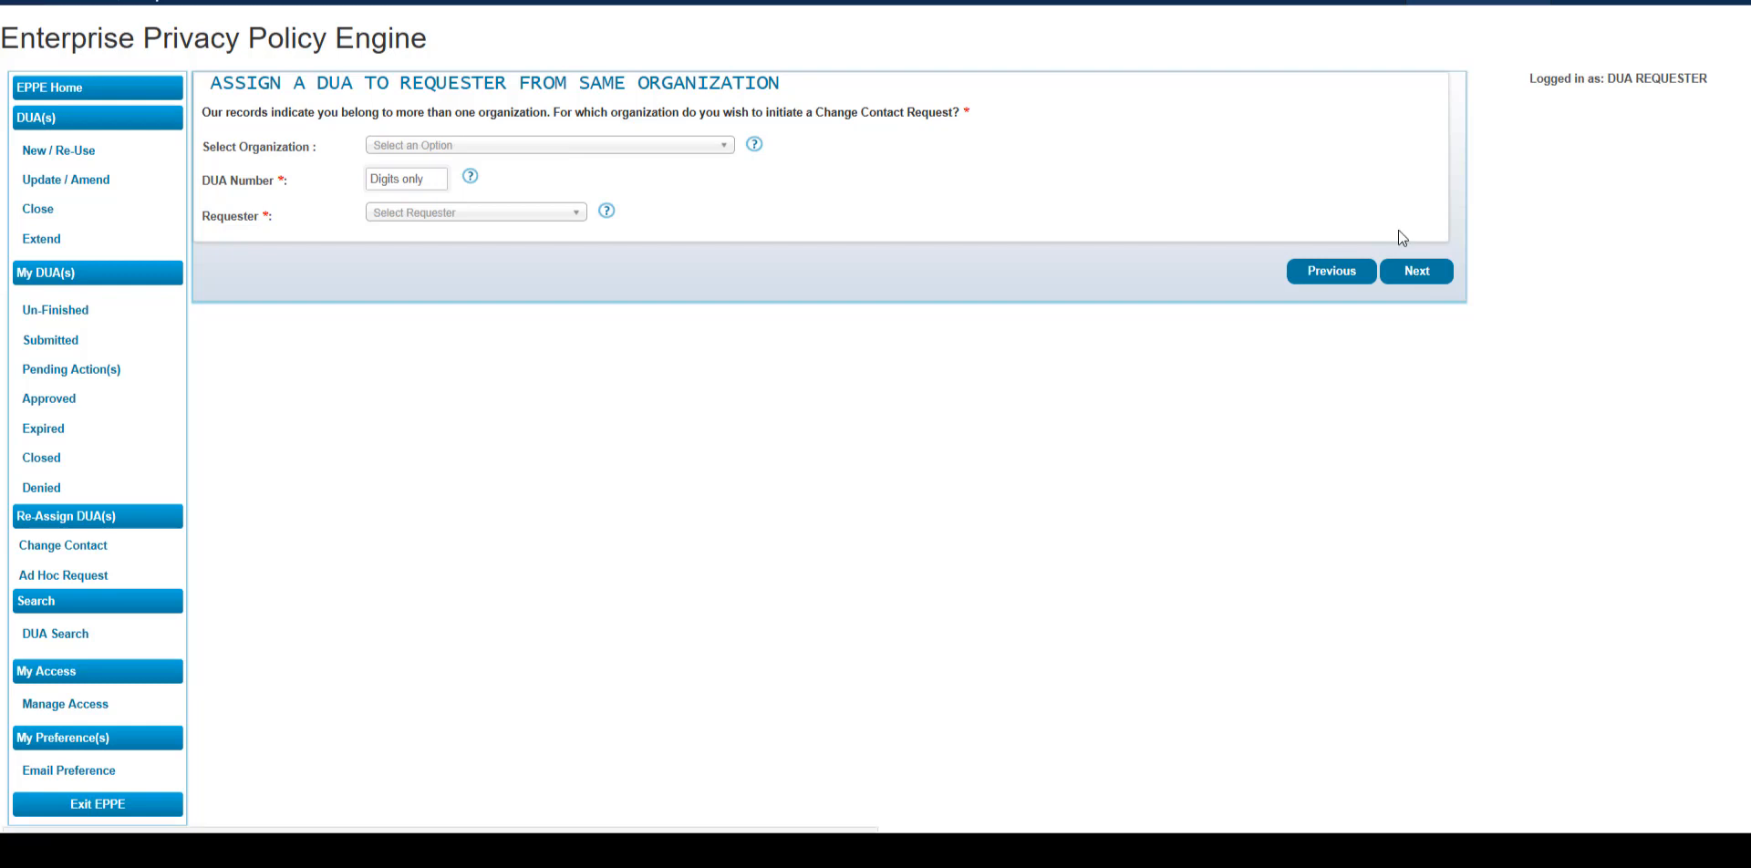
pyautogui.click(642, 148)
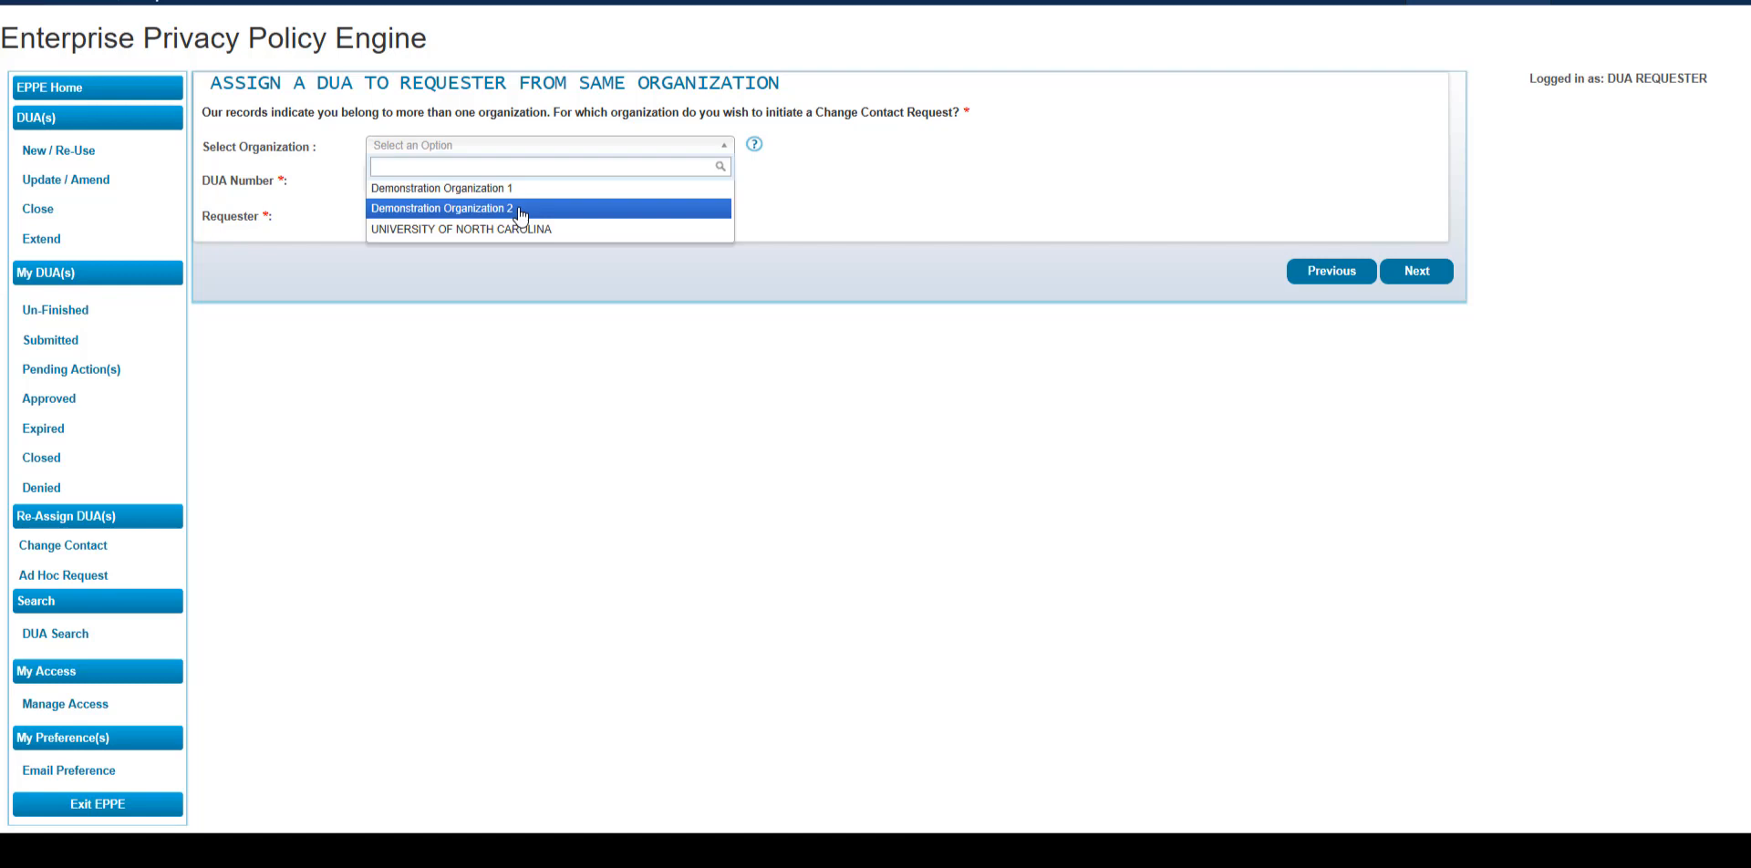
pyautogui.click(522, 209)
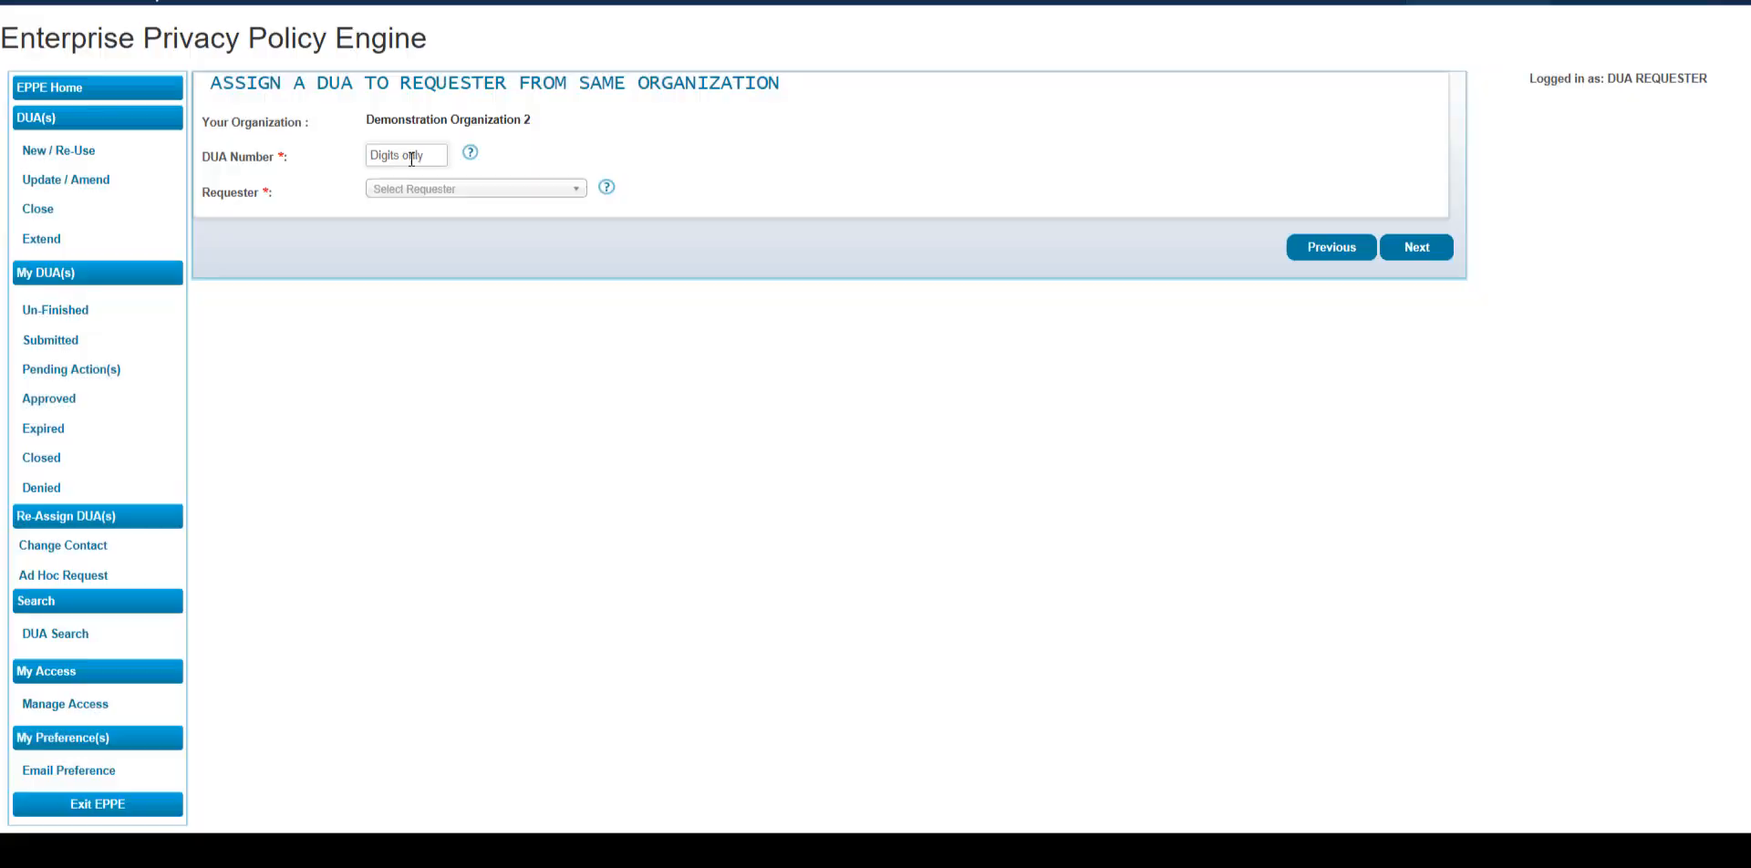
# - Enter DUA number 20599, choose the second demo user as the requester, and submit the re-assignment
pyautogui.click(412, 157)
pyautogui.write('20599')
pyautogui.click(406, 195)
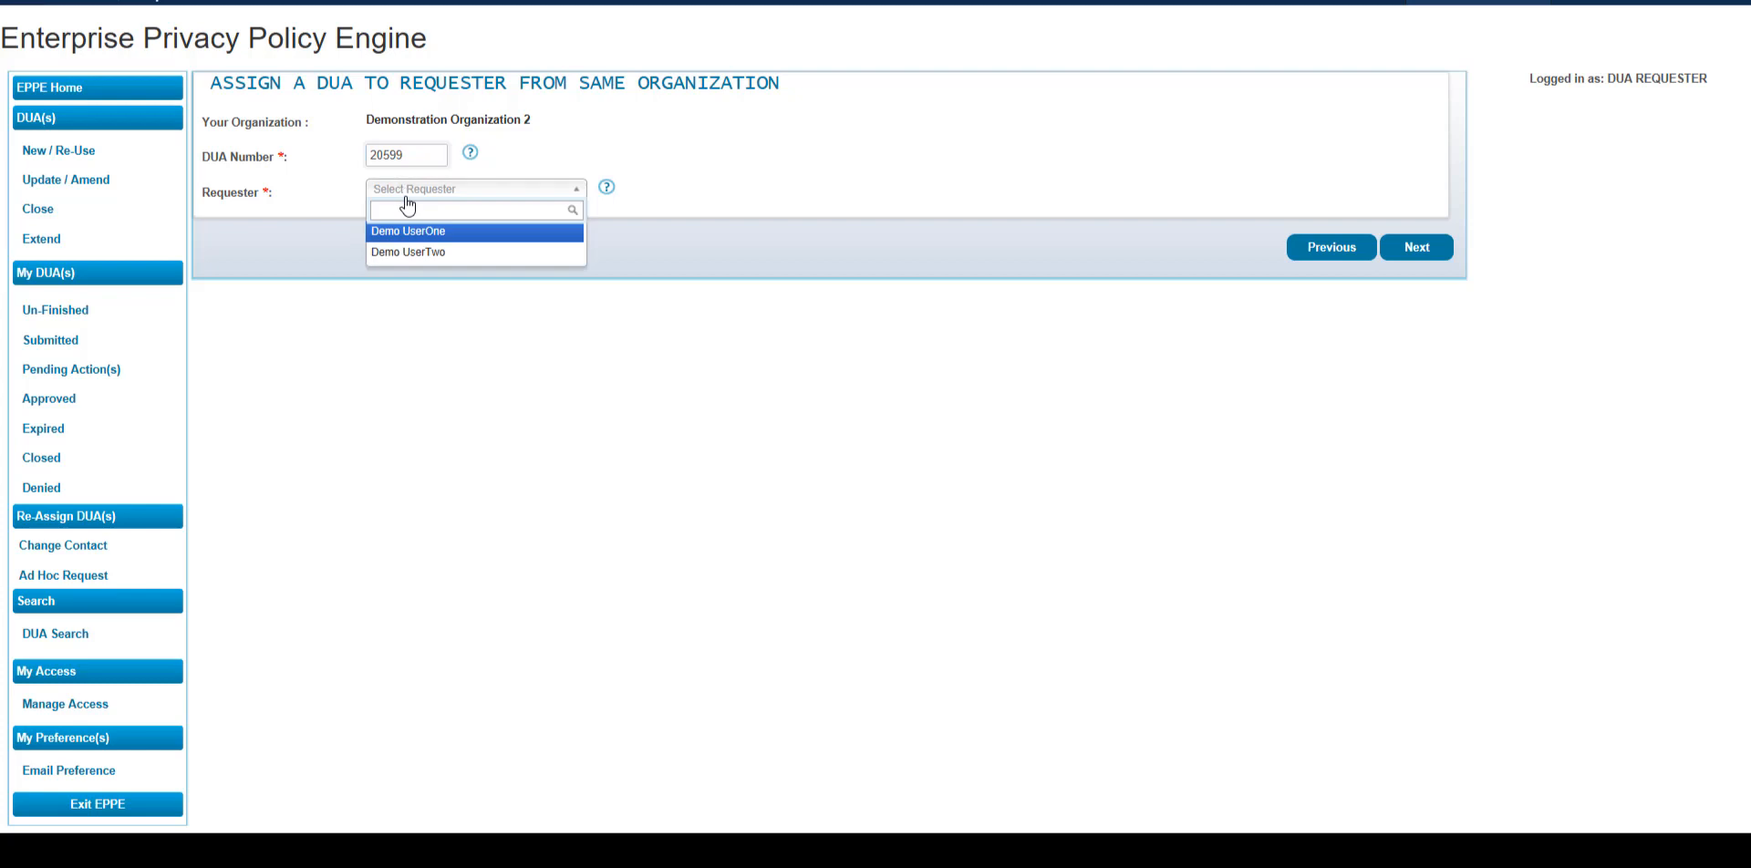
pyautogui.click(409, 254)
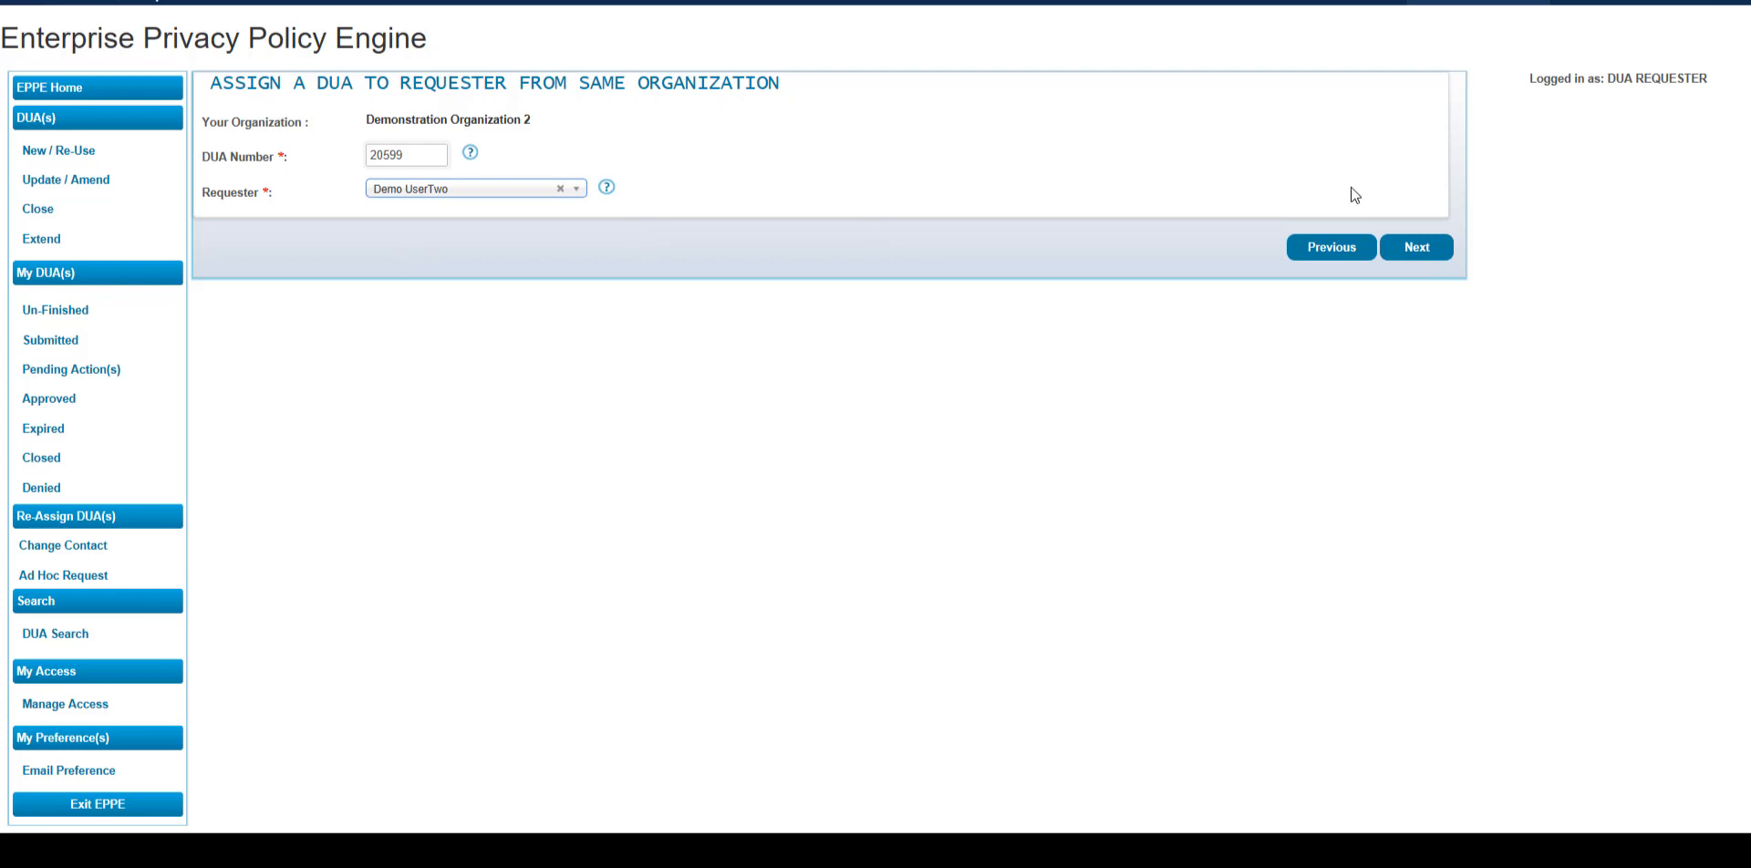
pyautogui.click(1409, 257)
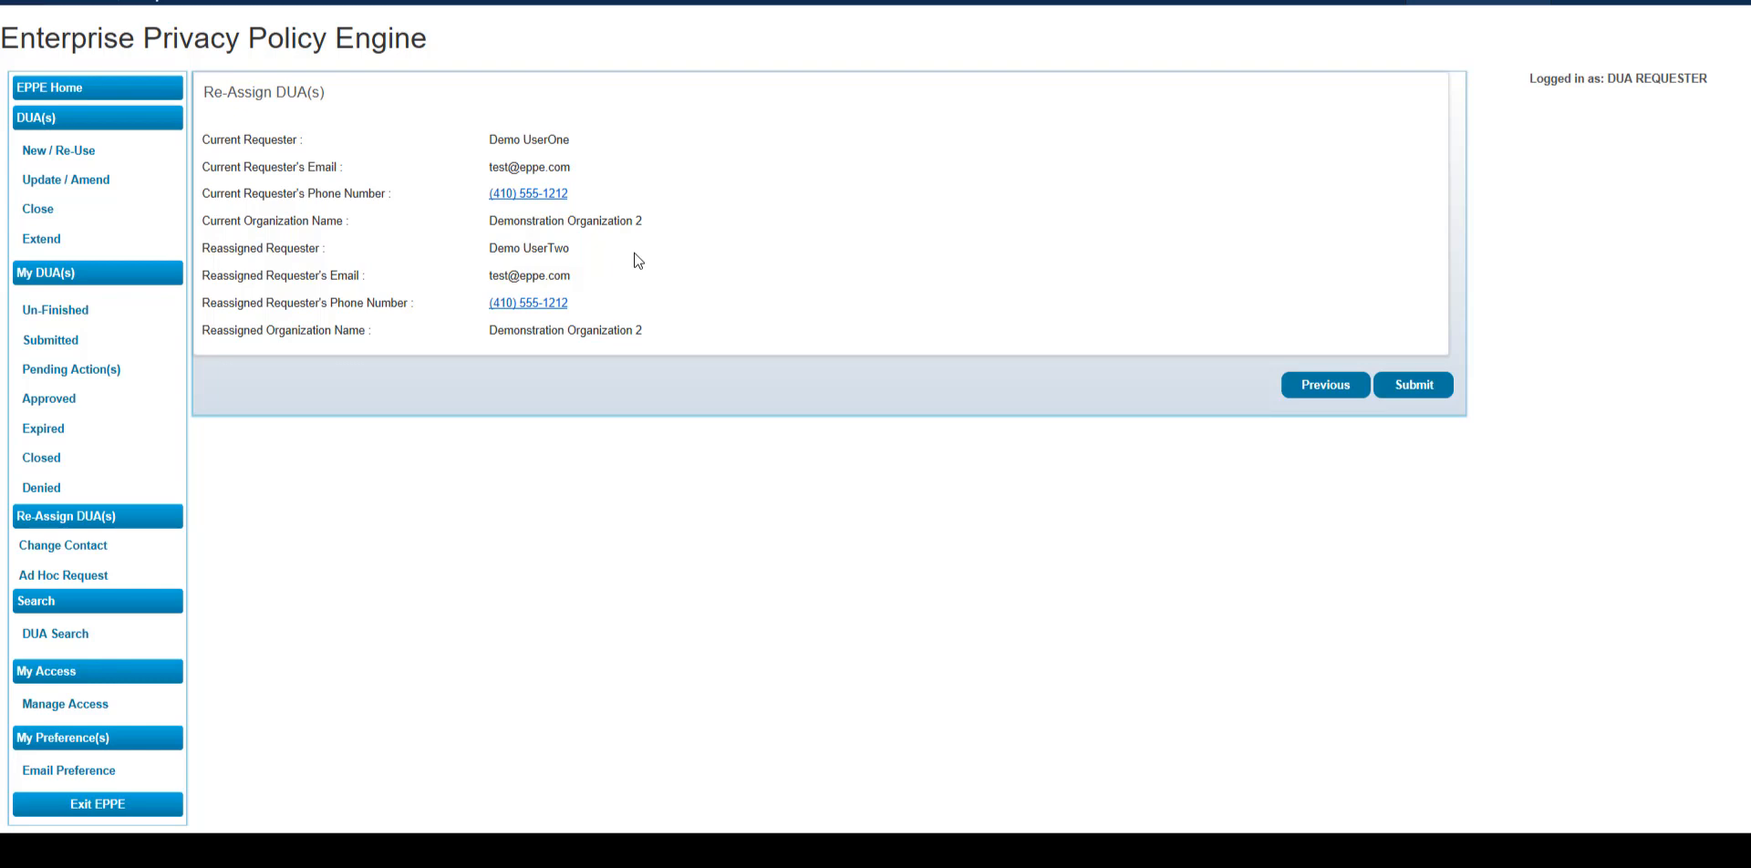
pyautogui.click(1405, 392)
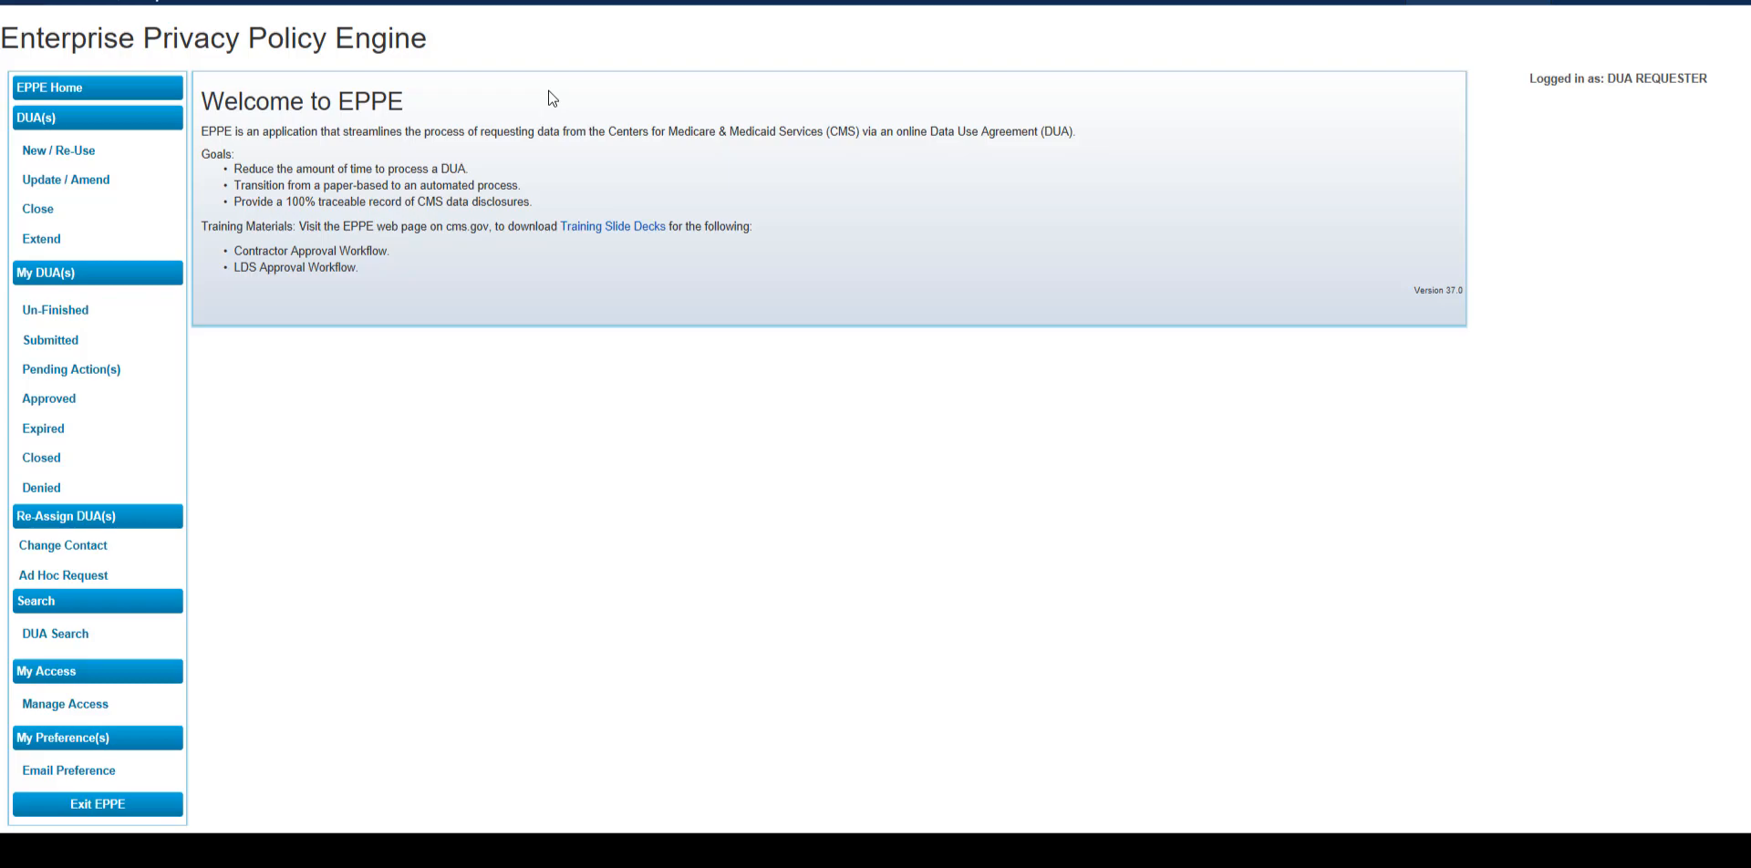
# - Start an ad hoc request for a different organization's DUA, with Demonstration Organization 1 and DUA number 22333
pyautogui.click(69, 577)
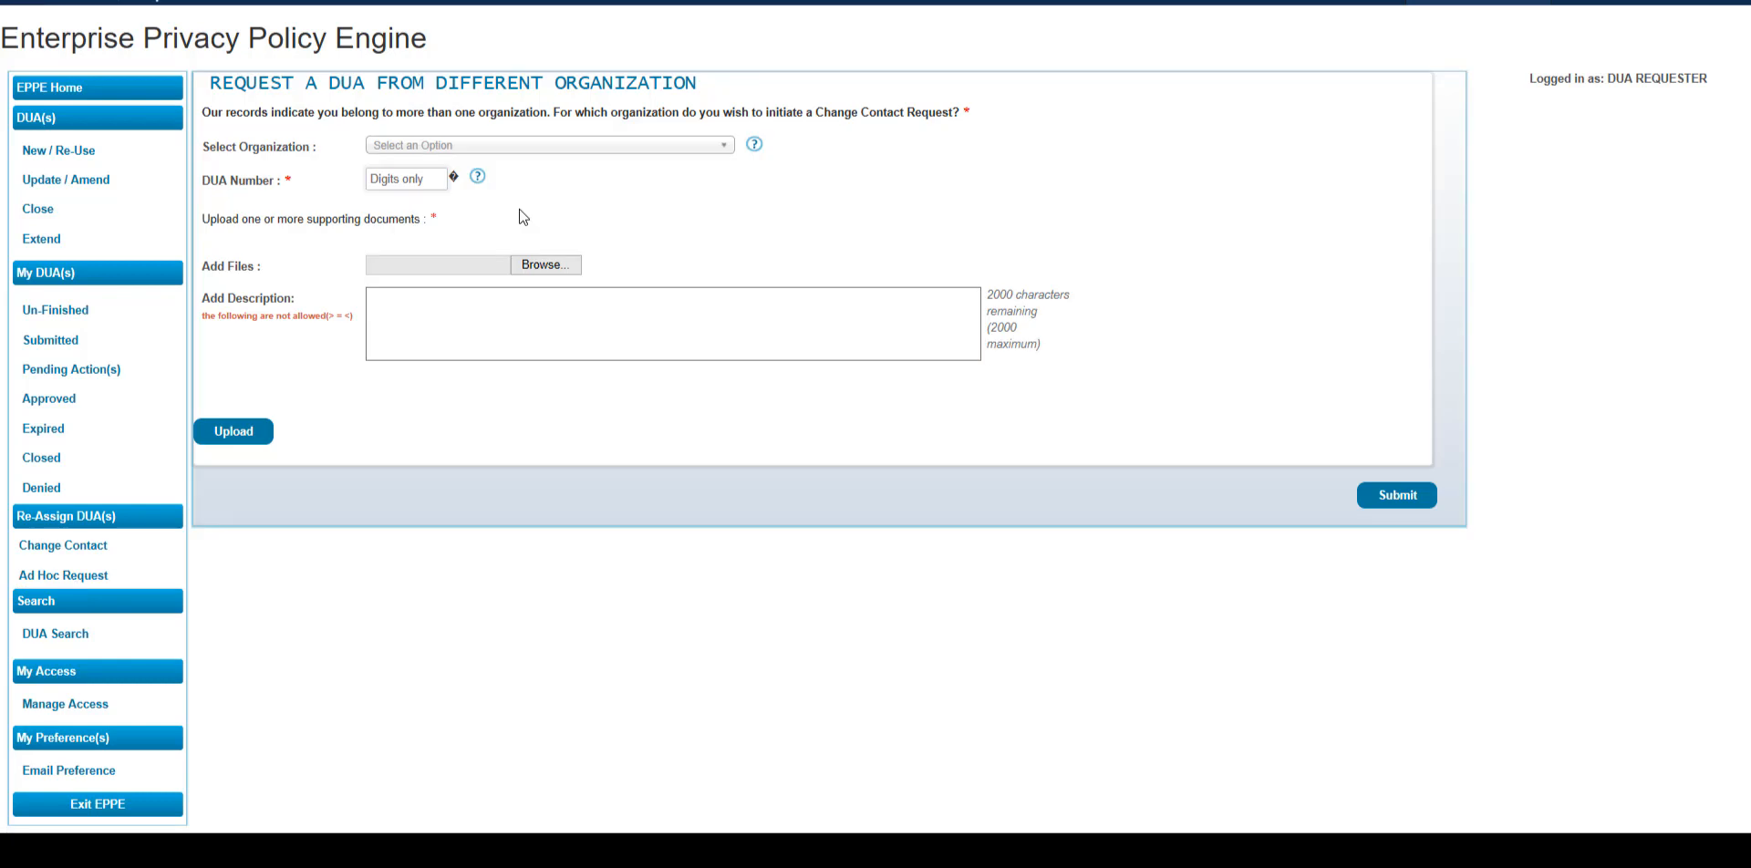
pyautogui.click(529, 151)
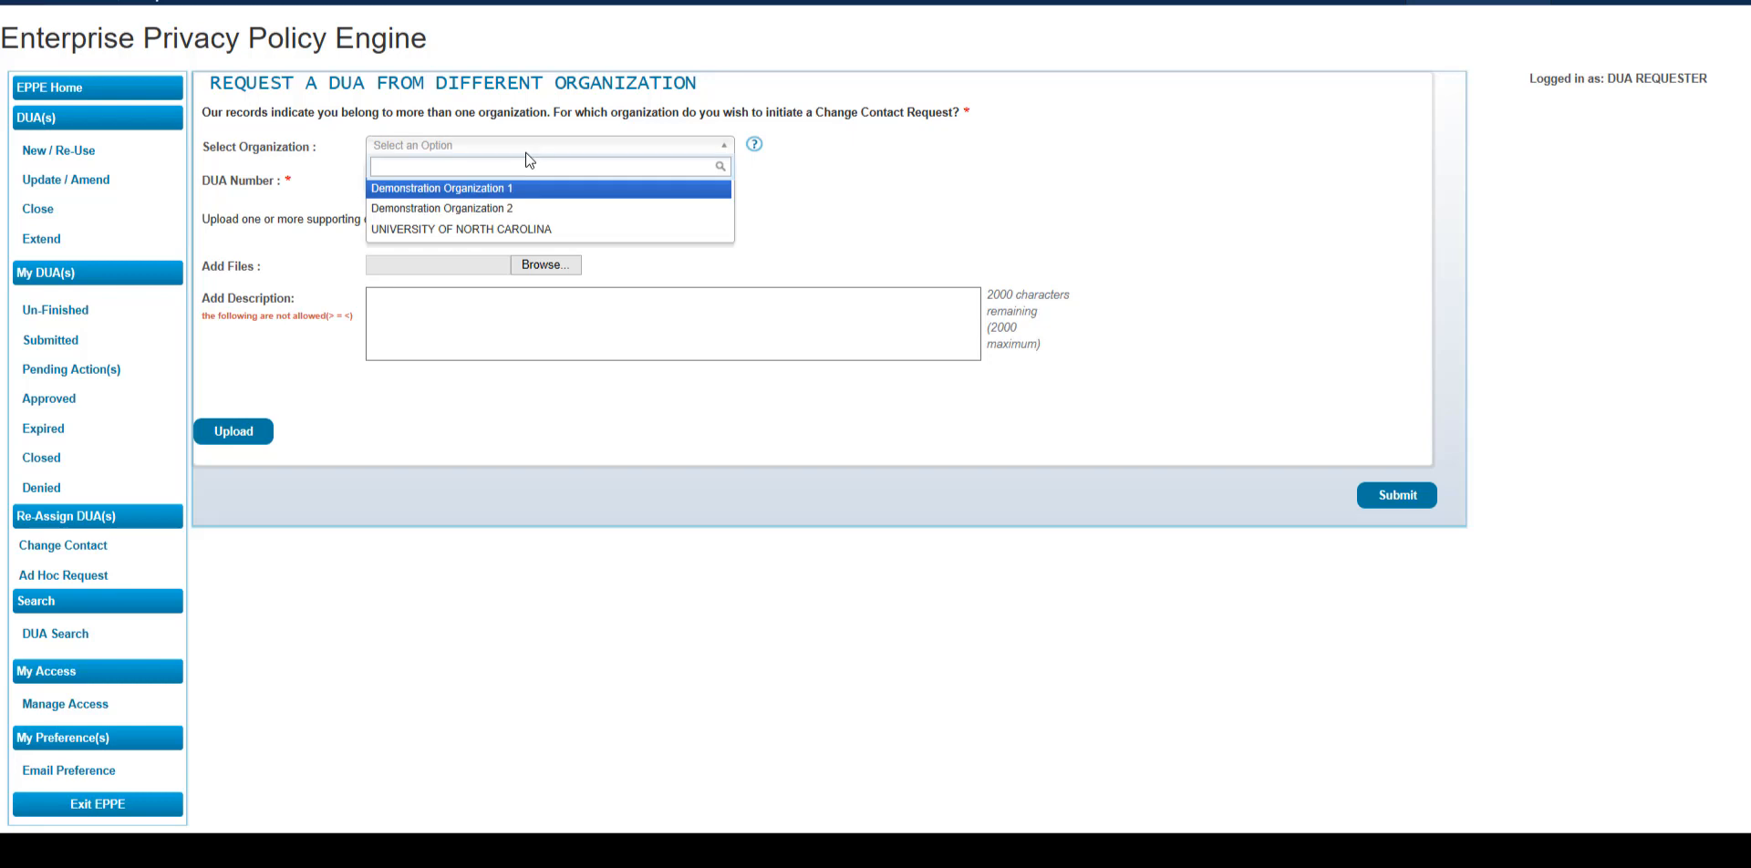
pyautogui.click(521, 190)
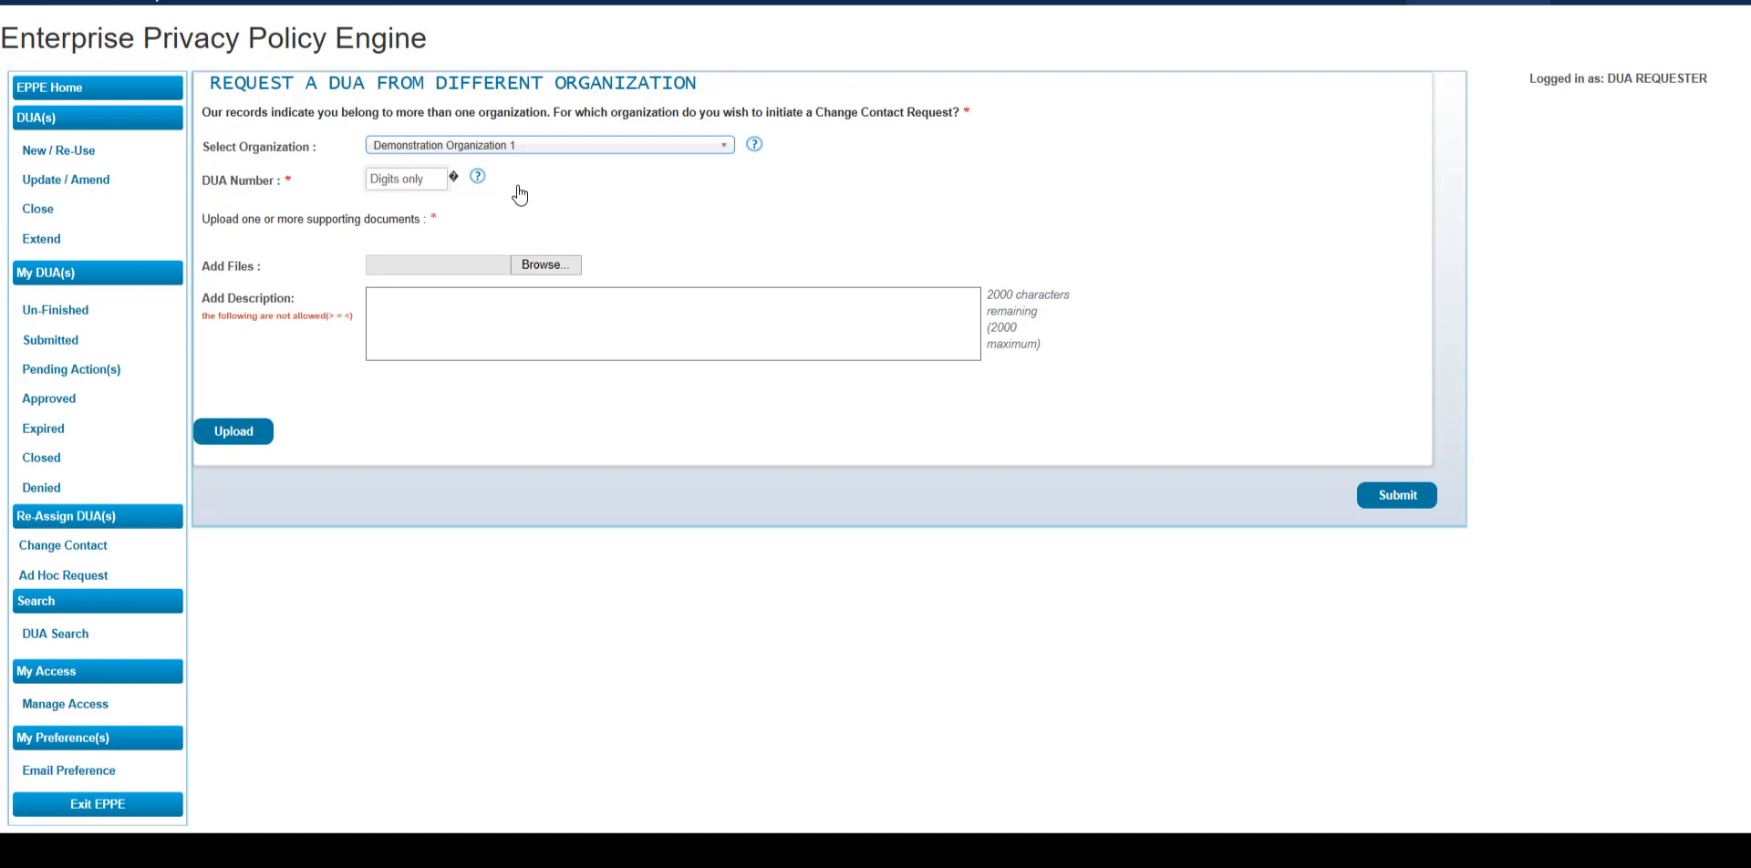
pyautogui.click(404, 179)
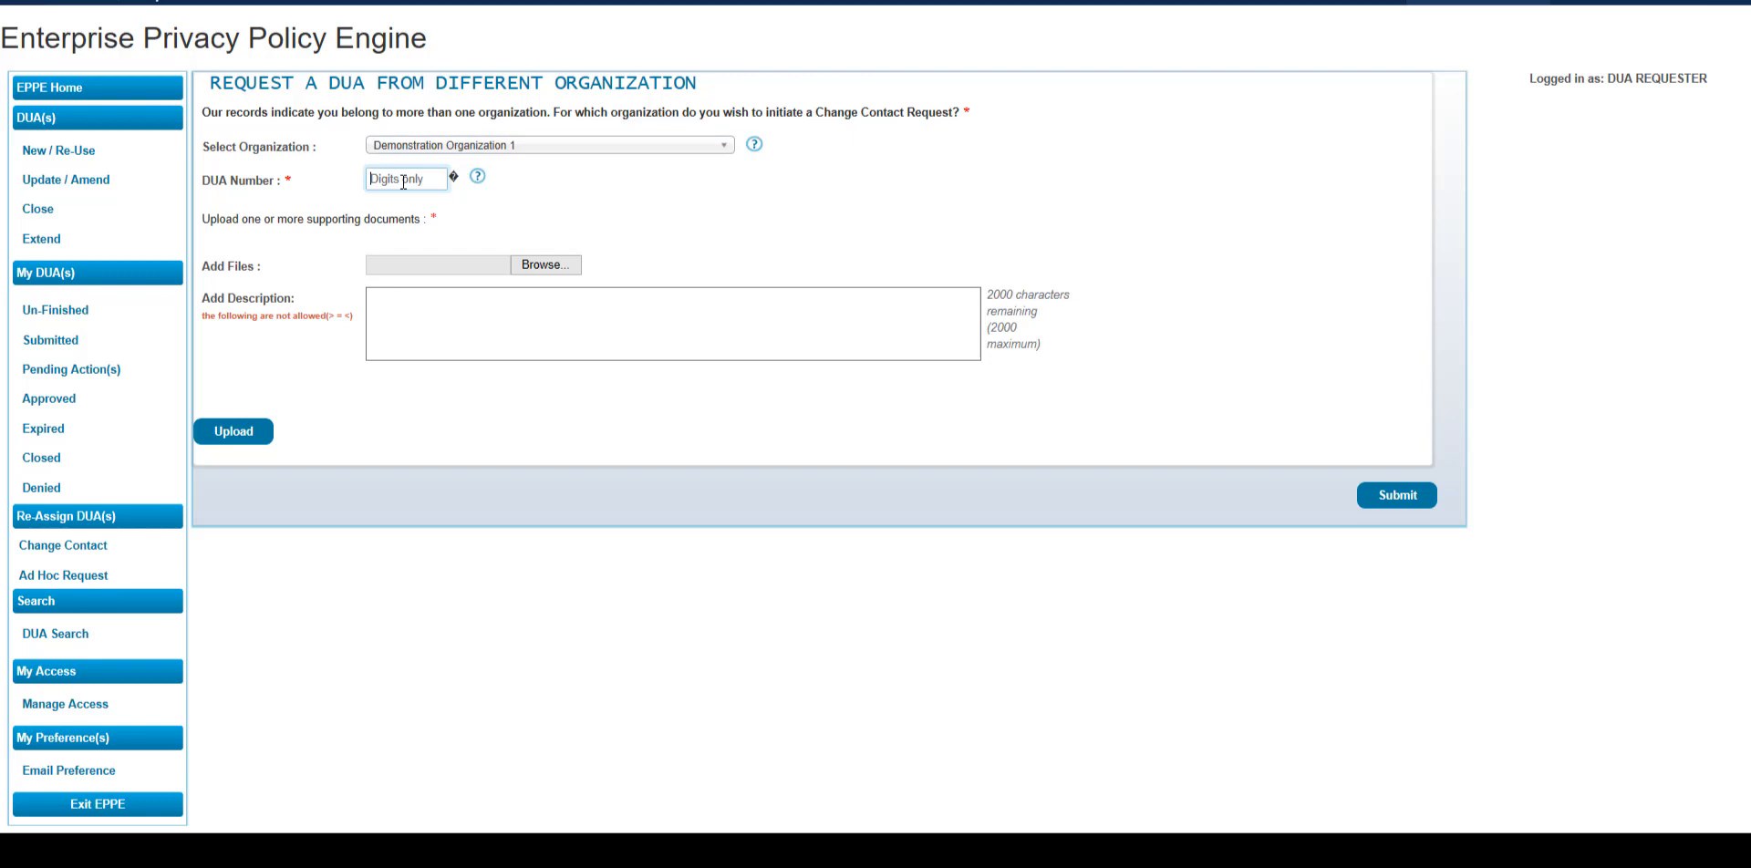
pyautogui.write('22333')
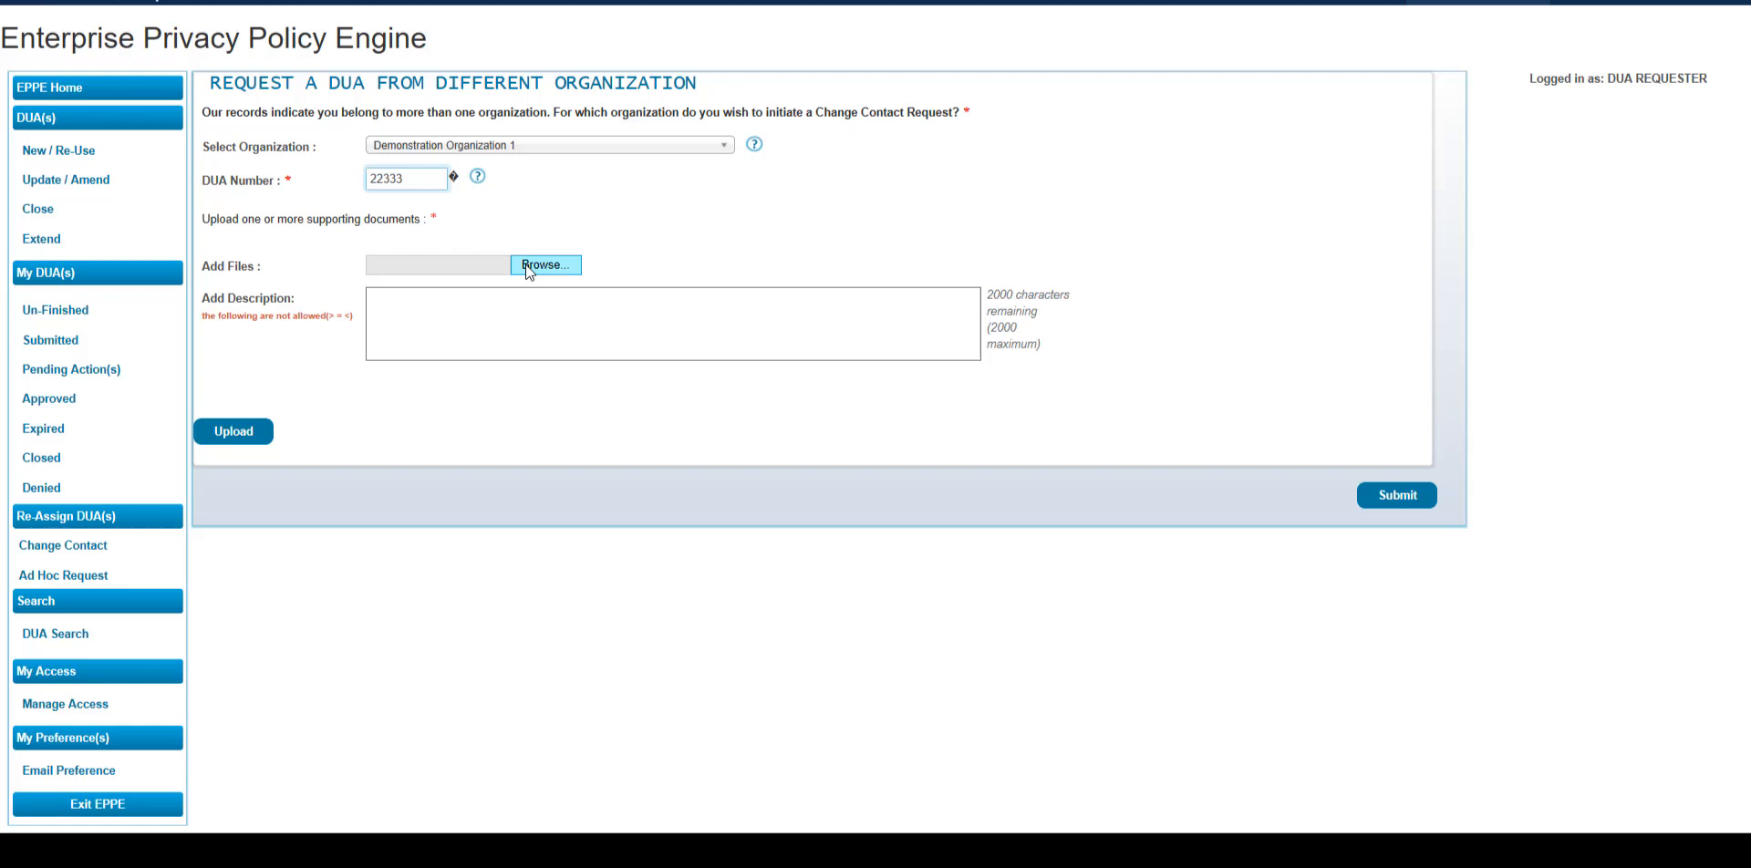
# - Upload Signature_Addendum_Sample, described as "This company has acquired the former company and is taking ownership of their DUAs.", and submit the request
pyautogui.click(528, 265)
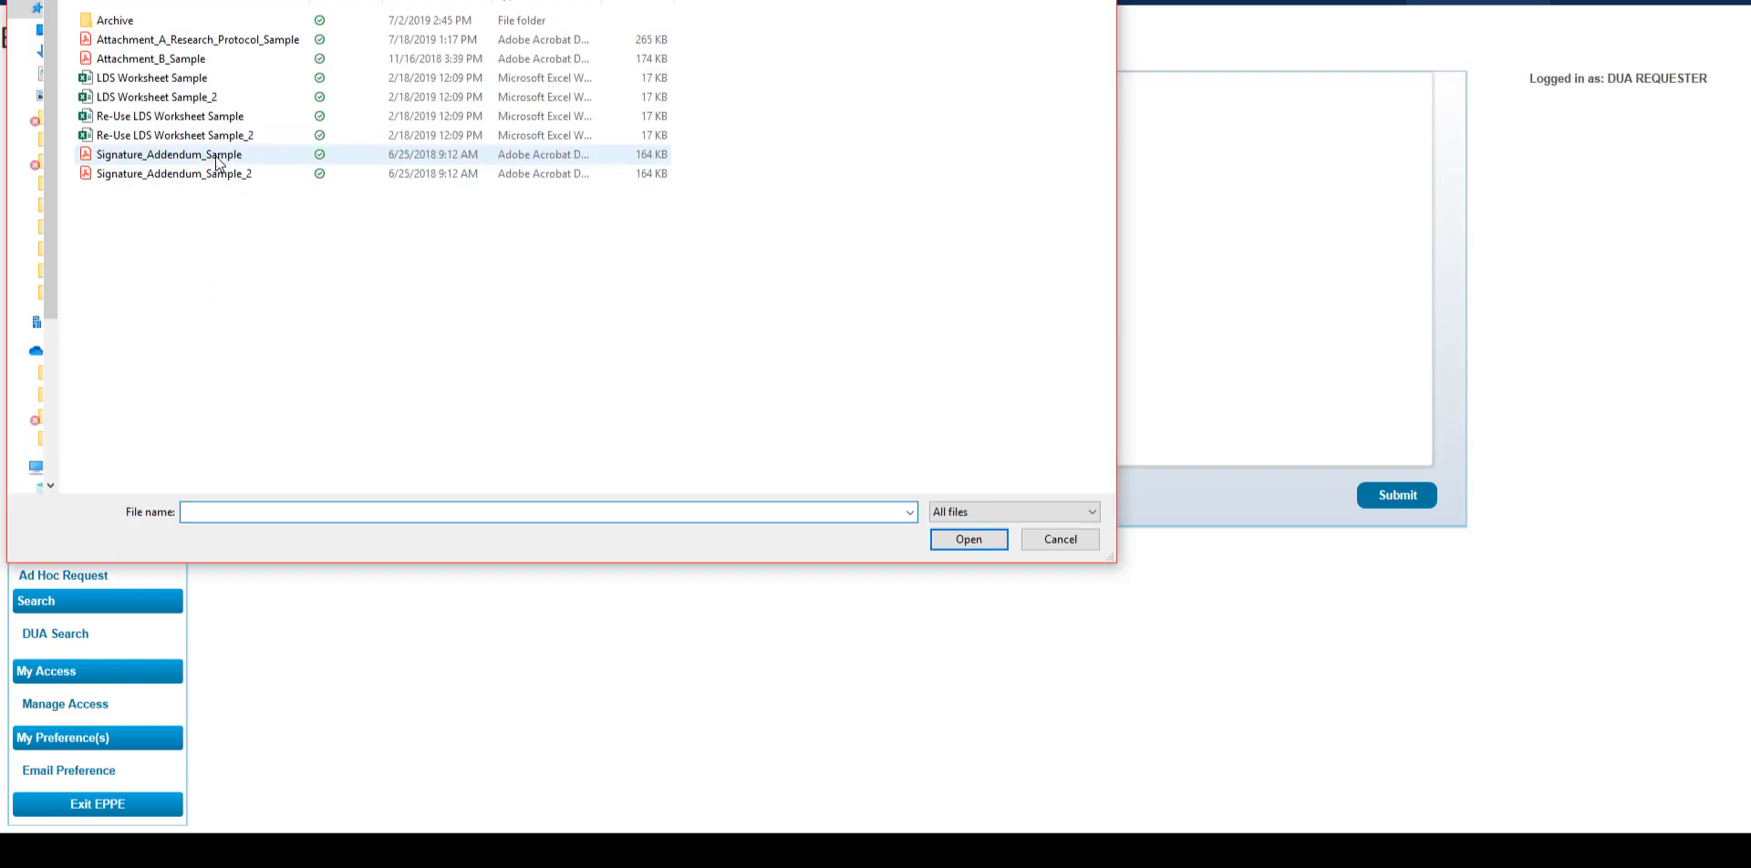
pyautogui.doubleClick(216, 156)
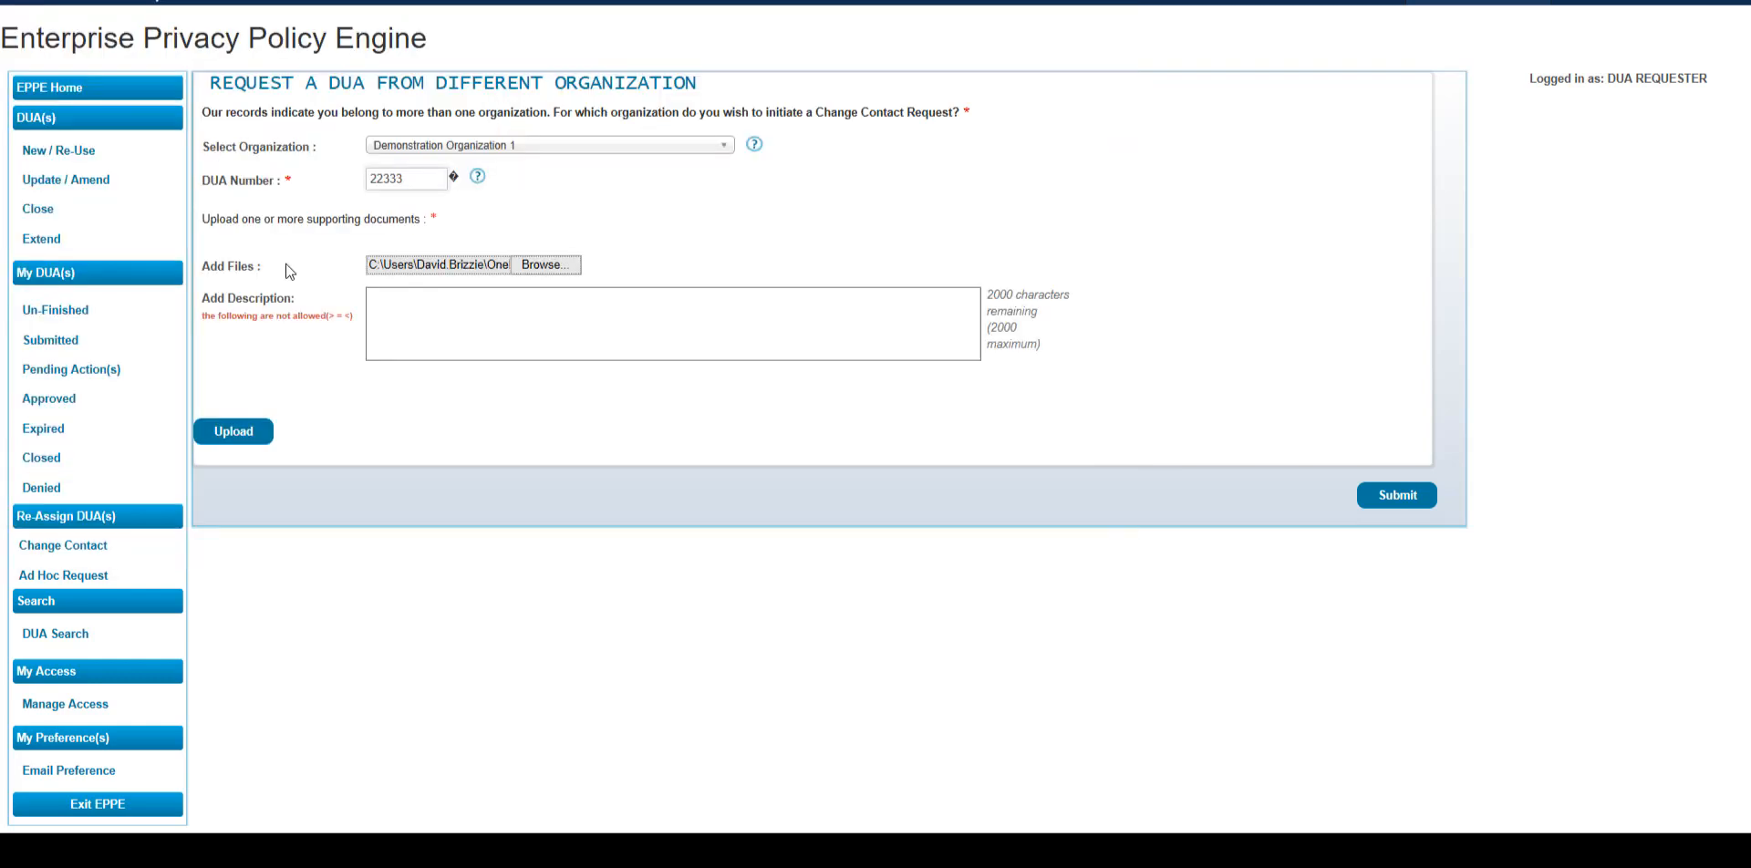
pyautogui.click(391, 306)
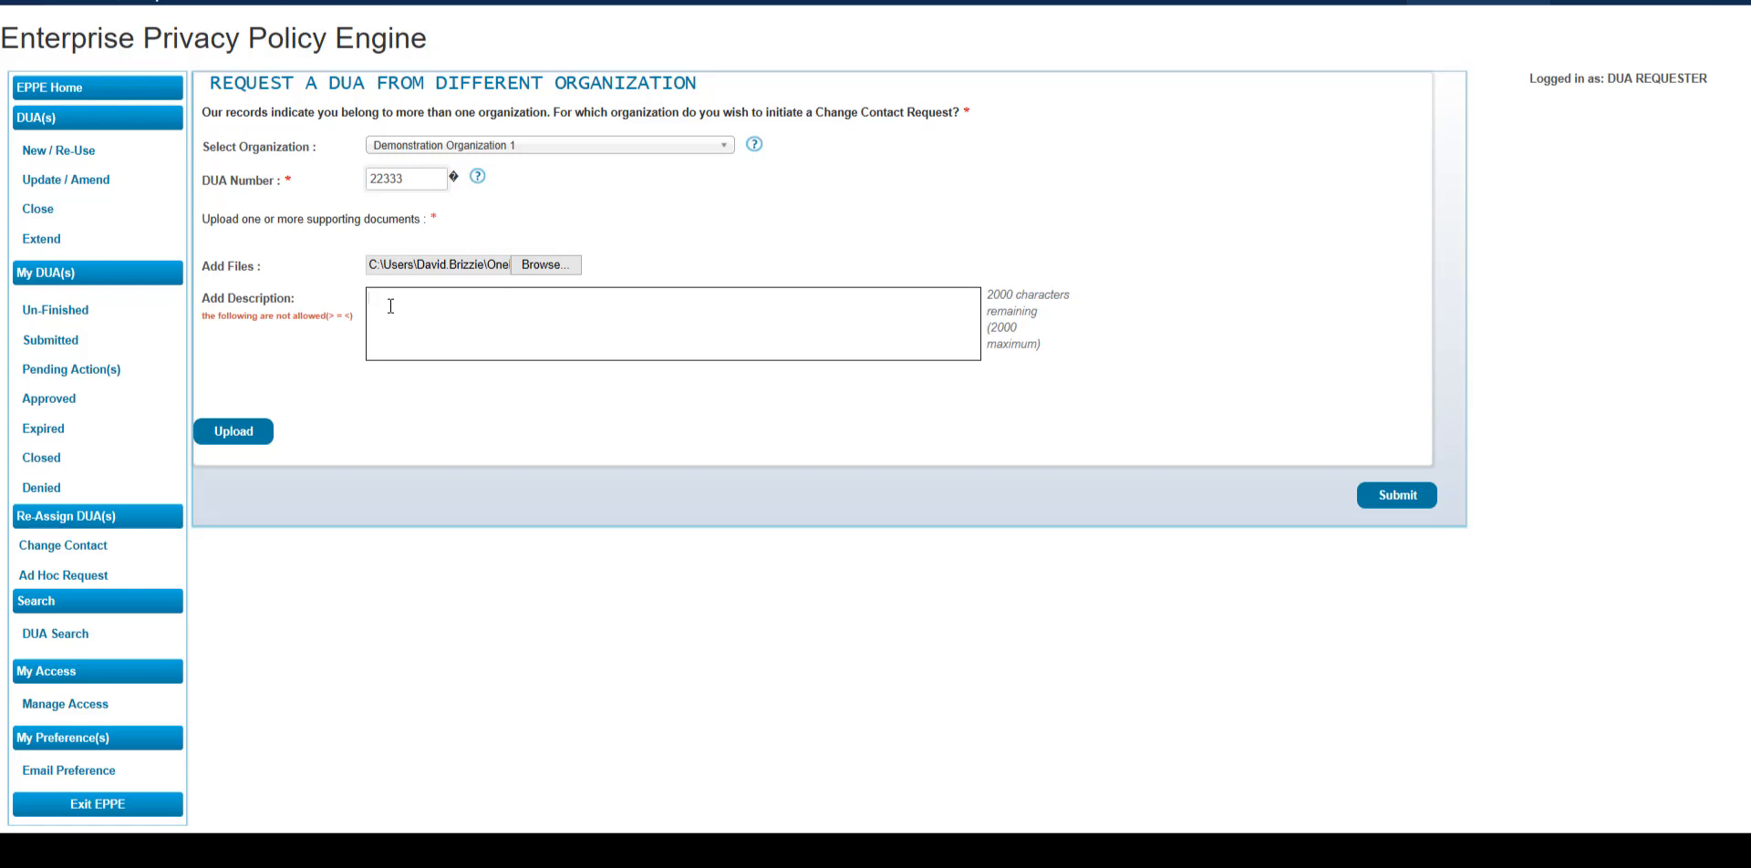
pyautogui.write('This company has acquired the former company and is taking ownership of their DUAs.')
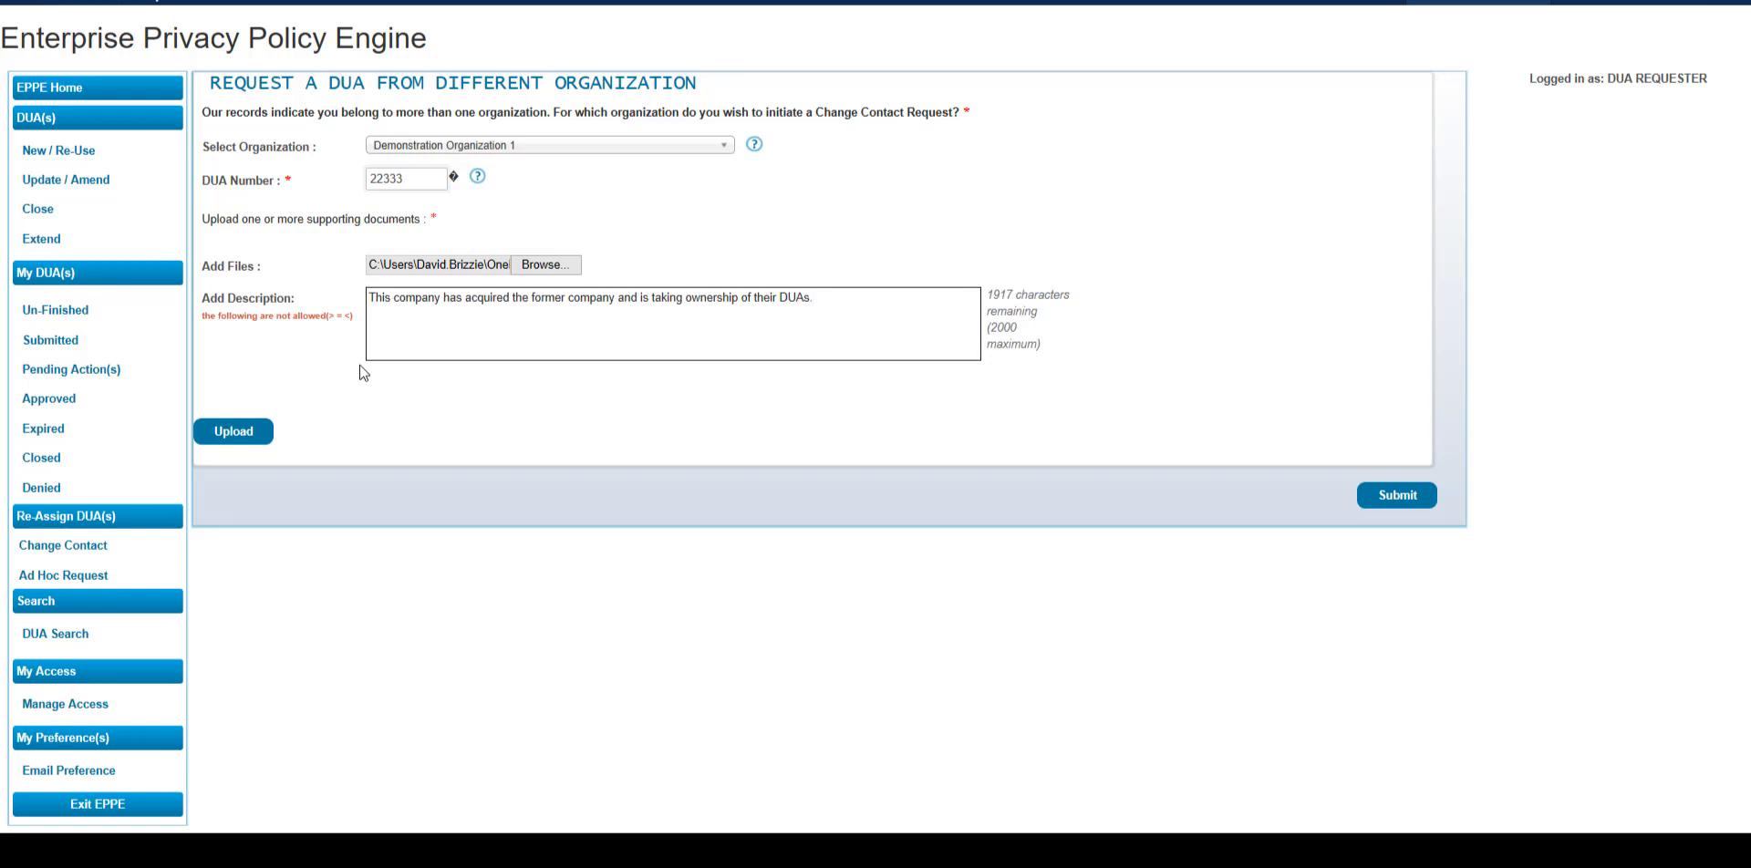
pyautogui.click(230, 440)
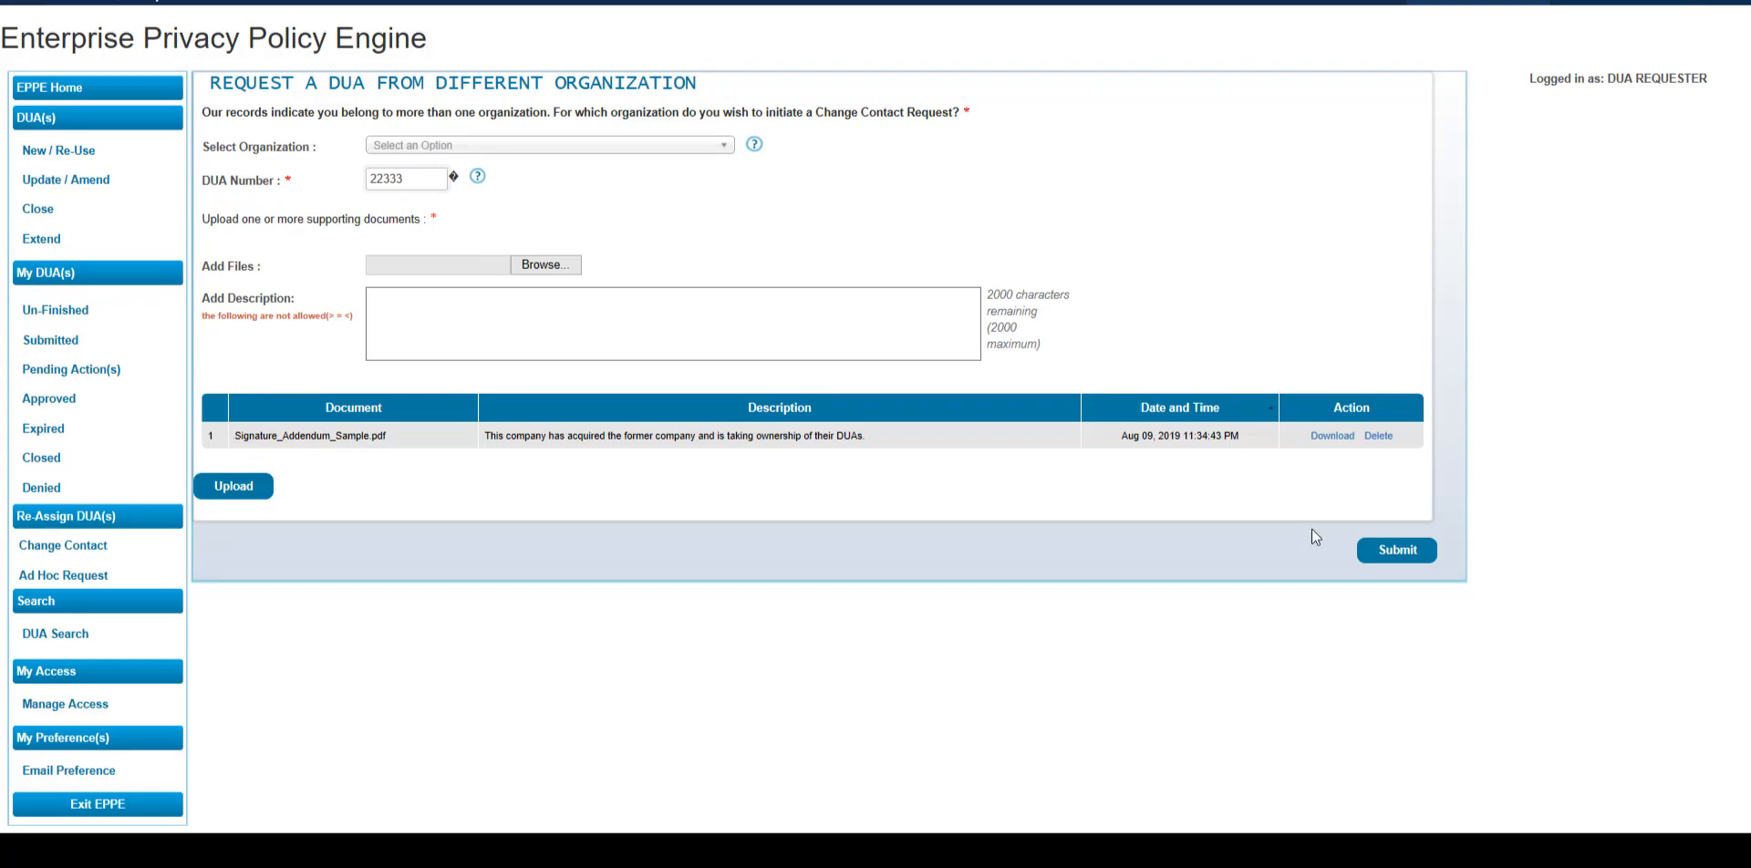
pyautogui.click(1383, 553)
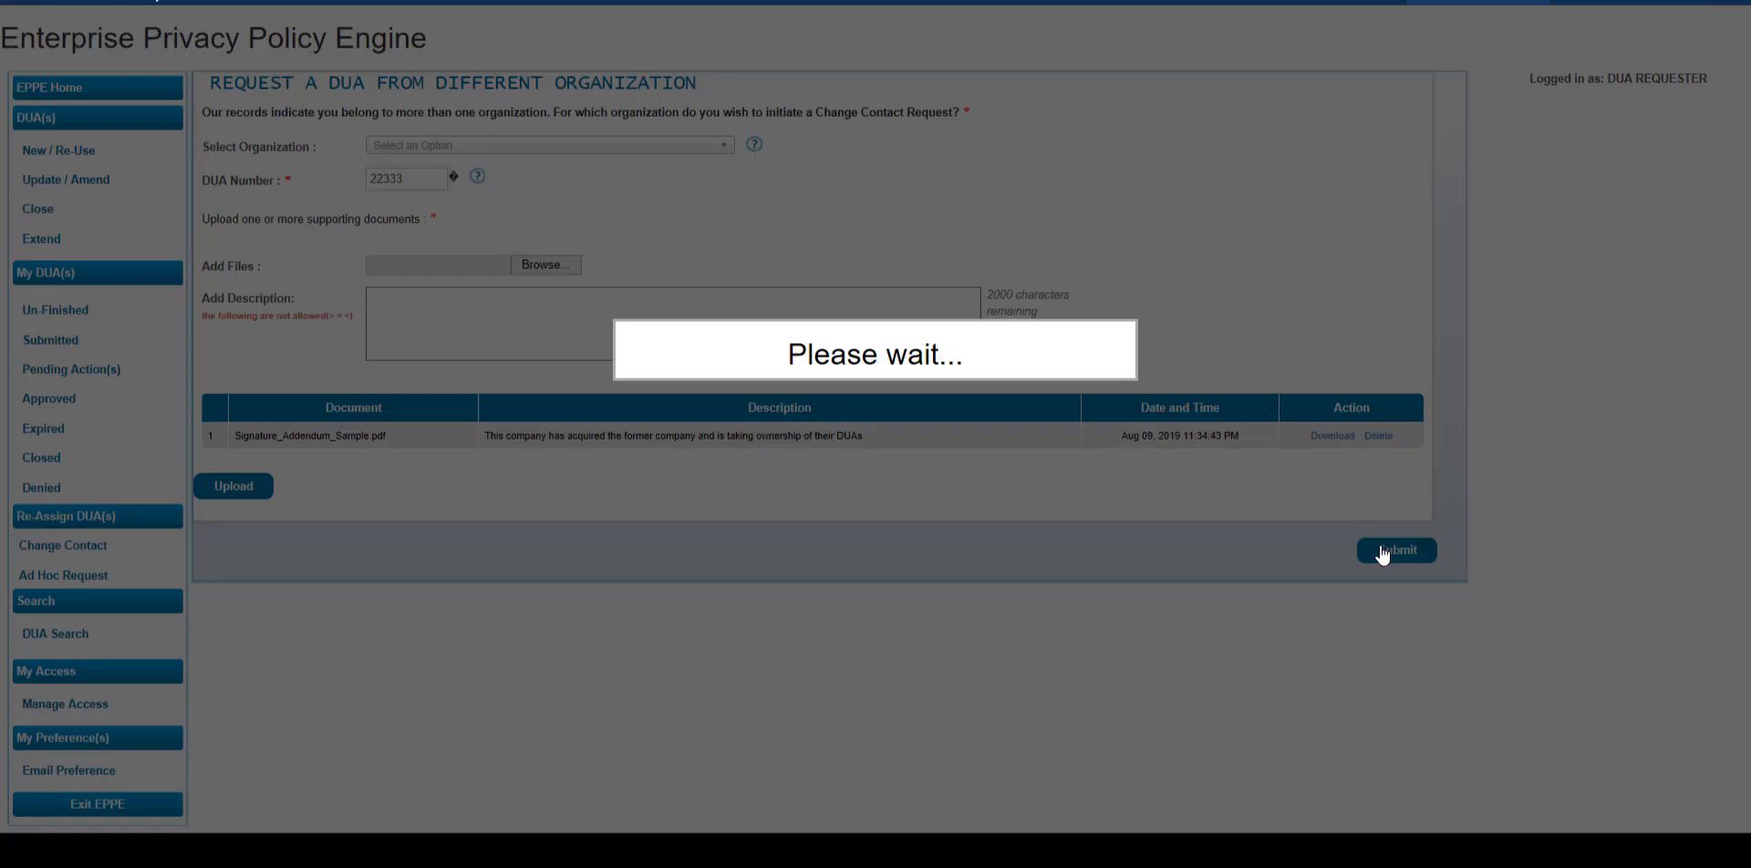